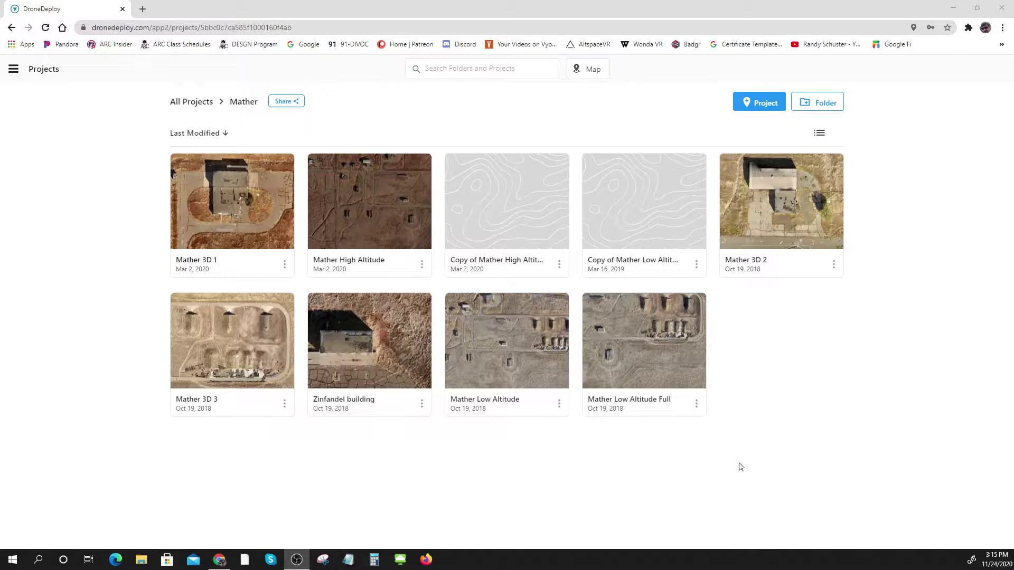
Open the Mather Low Altitude Full map in Explore mode.
click(666, 331)
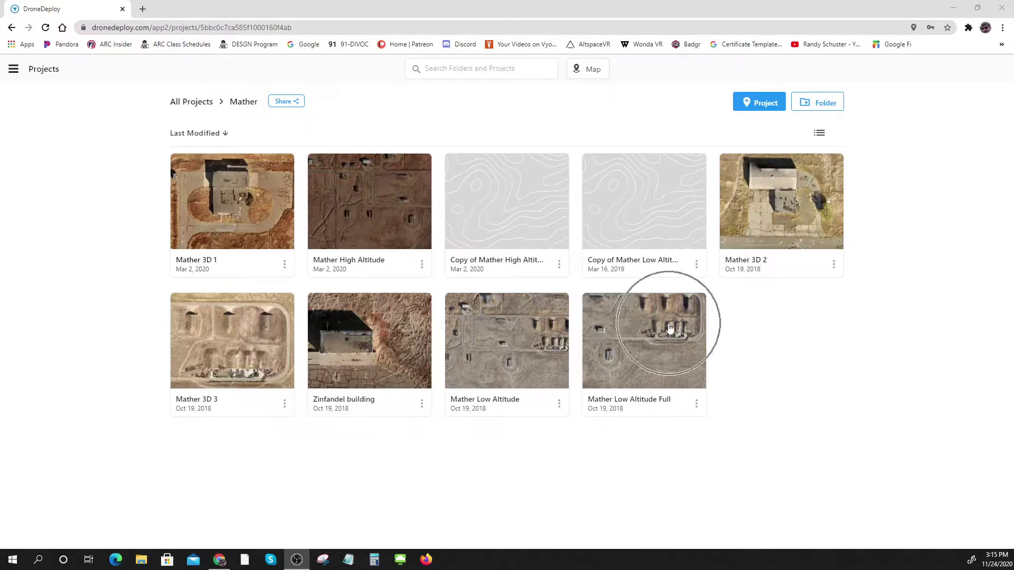
click(668, 329)
click(670, 328)
click(670, 329)
click(670, 329)
click(670, 329)
click(670, 328)
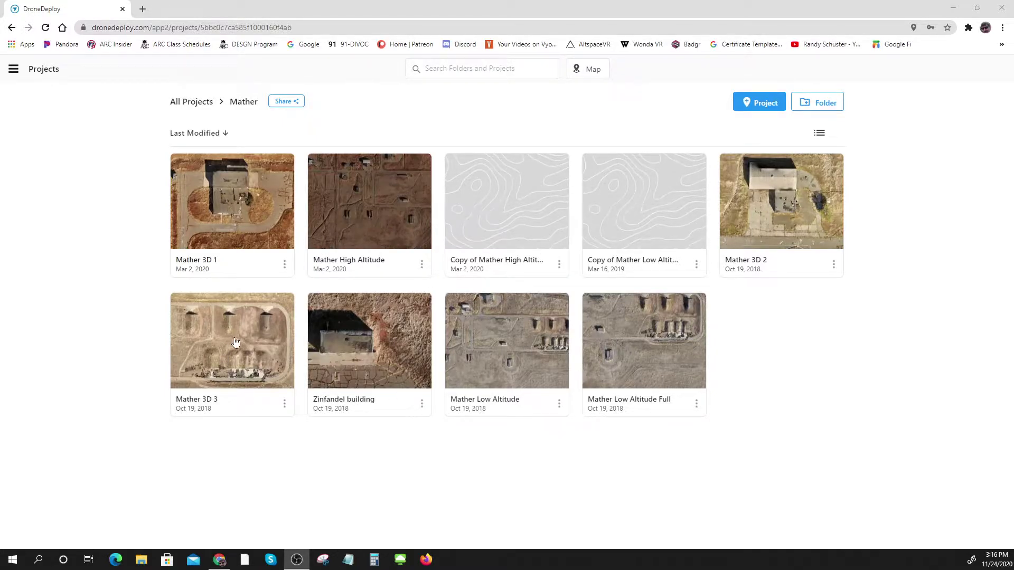
click(649, 348)
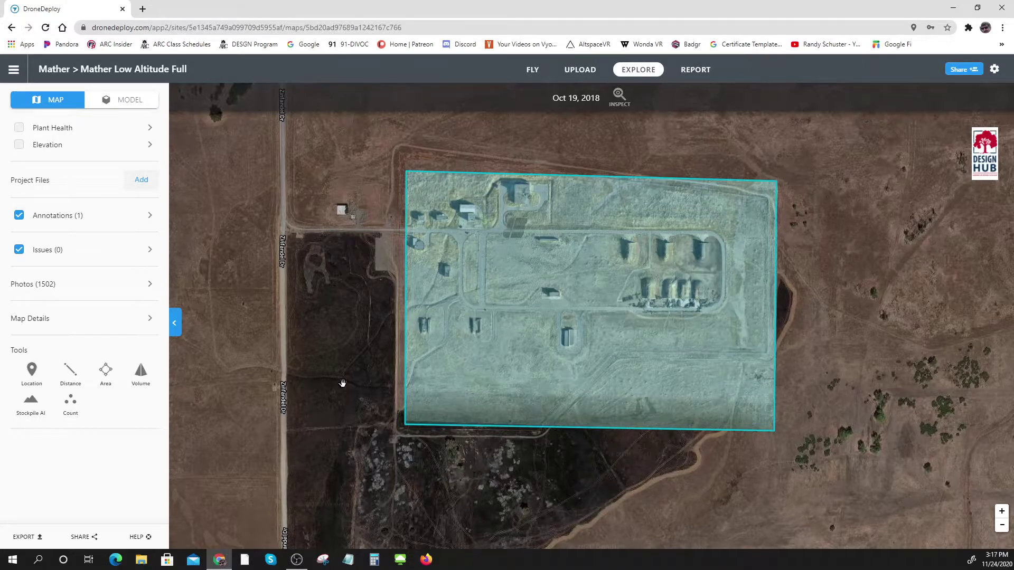
Inspect the outlined area annotation, then switch to FLY and back to EXPLORE.
click(464, 264)
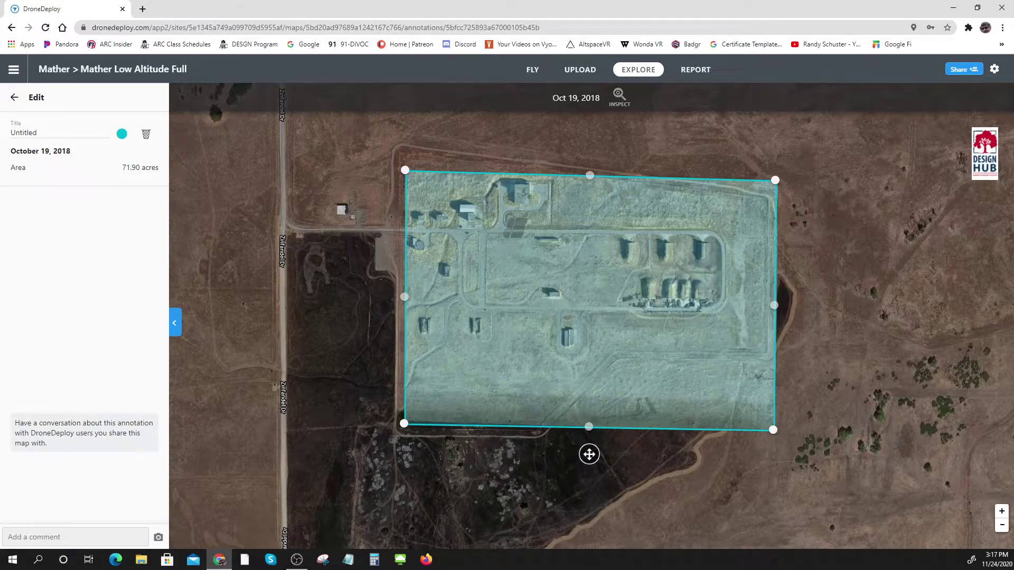
click(15, 98)
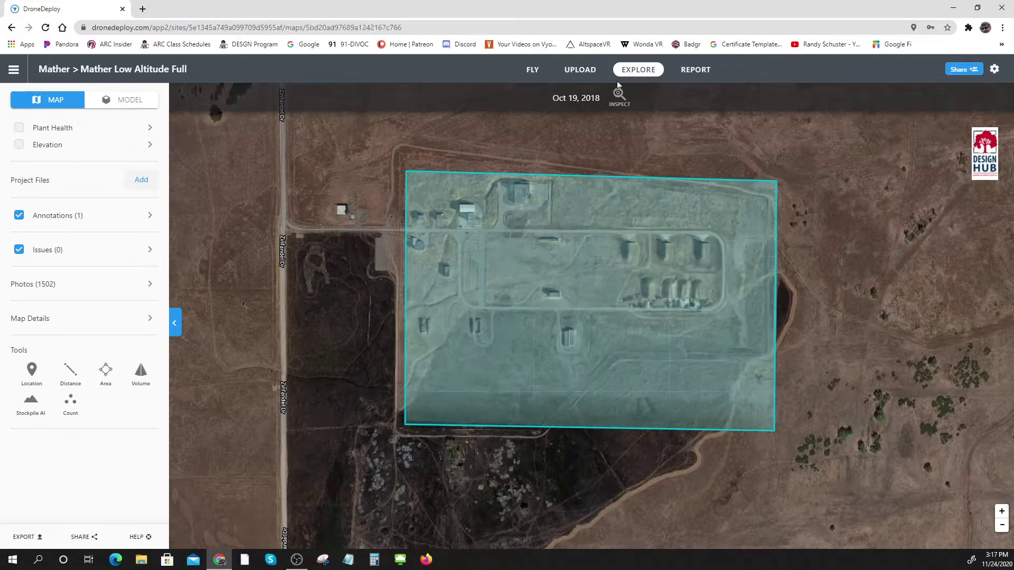
click(533, 70)
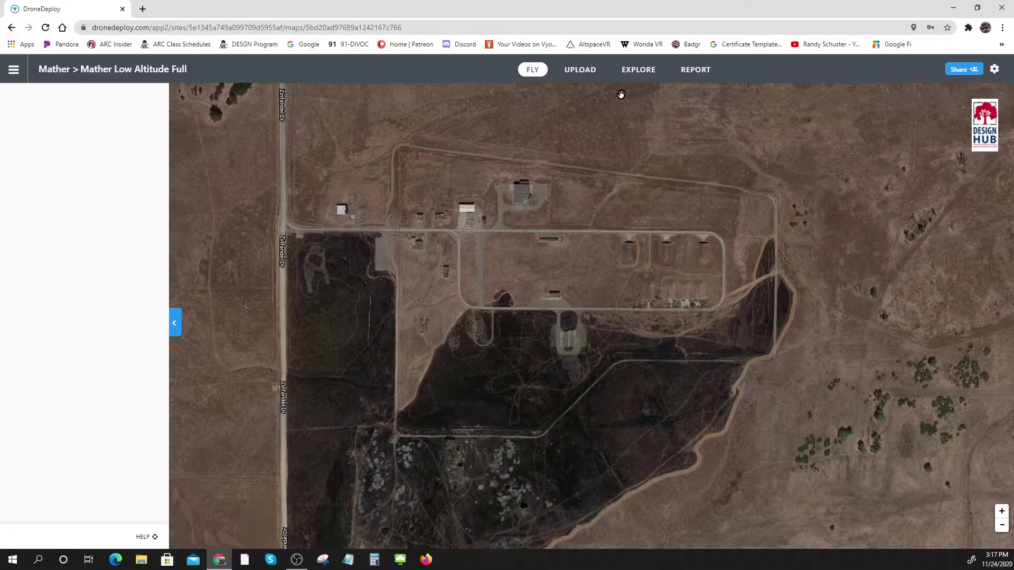
click(644, 78)
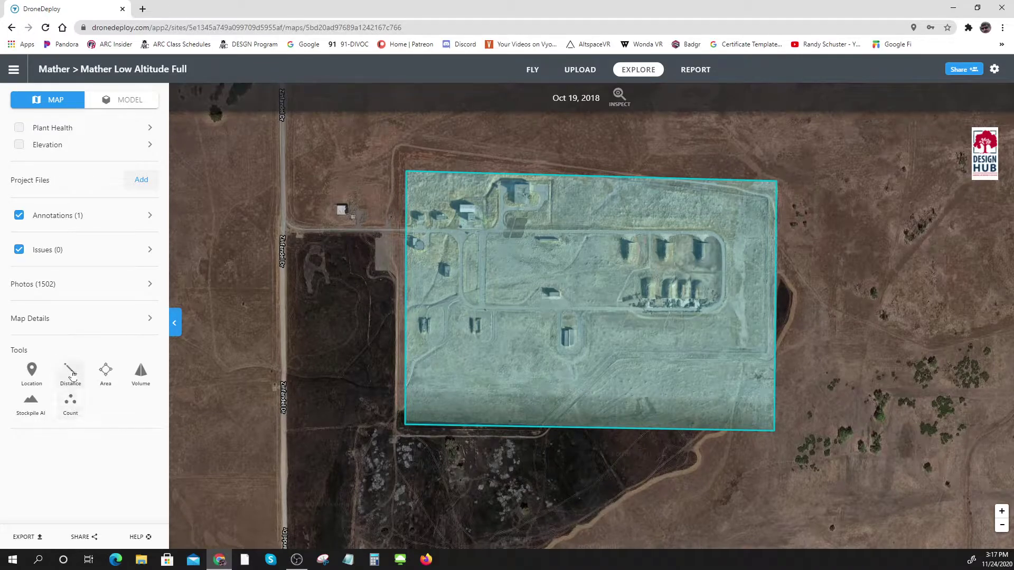
scroll(865, 378, up, 5)
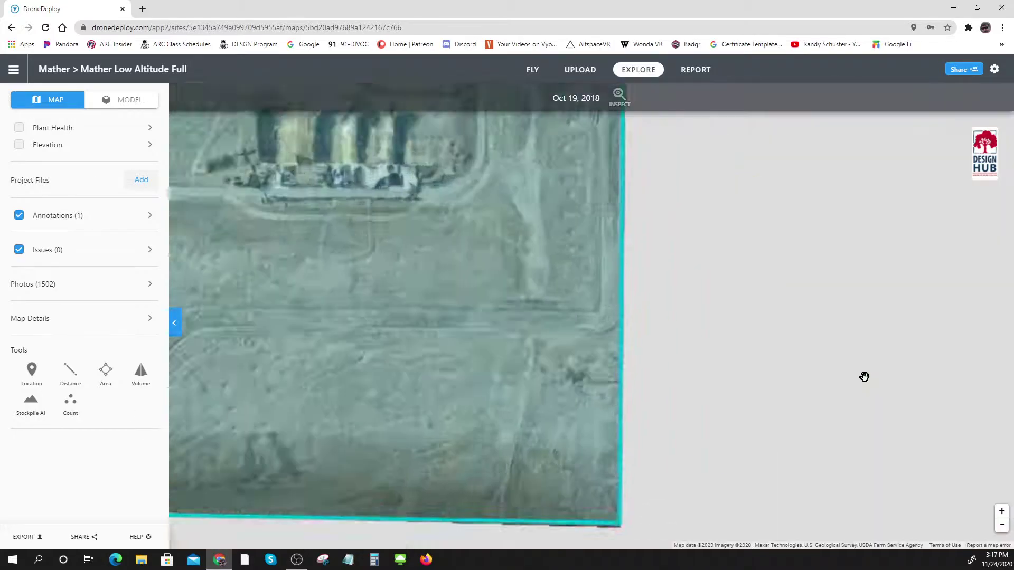
scroll(317, 371, up, 3)
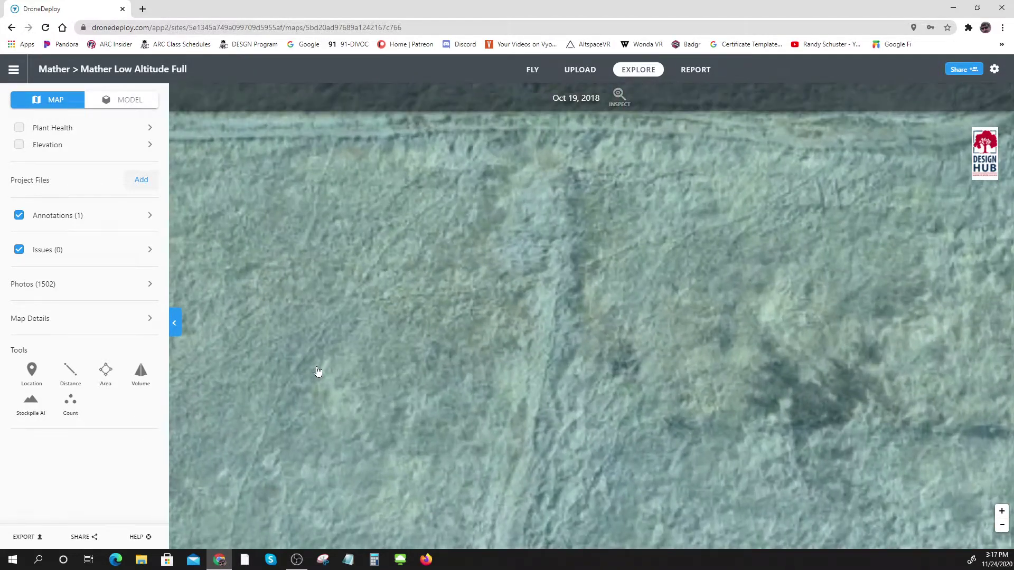
scroll(528, 369, up, 3)
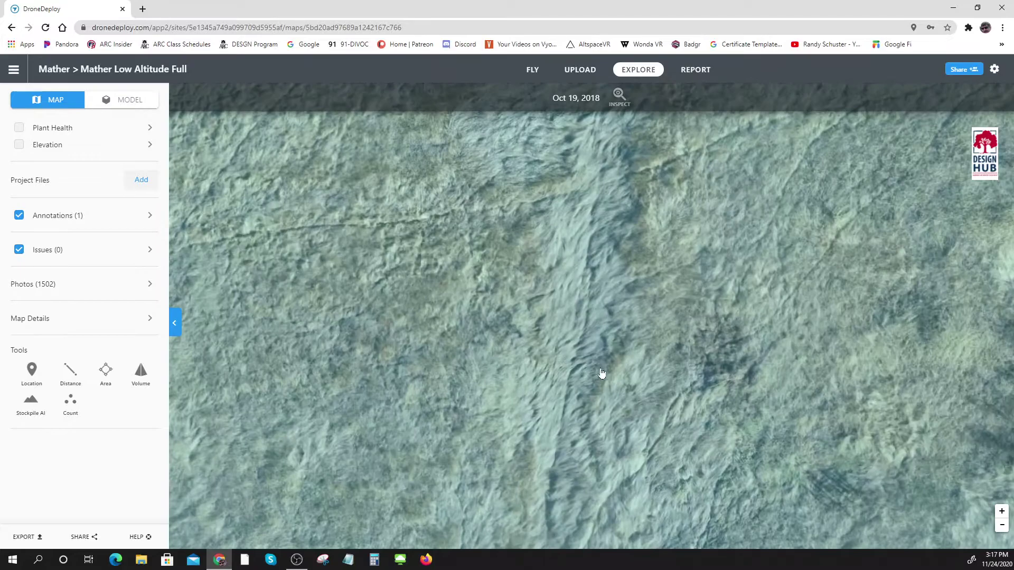
scroll(544, 343, up, 3)
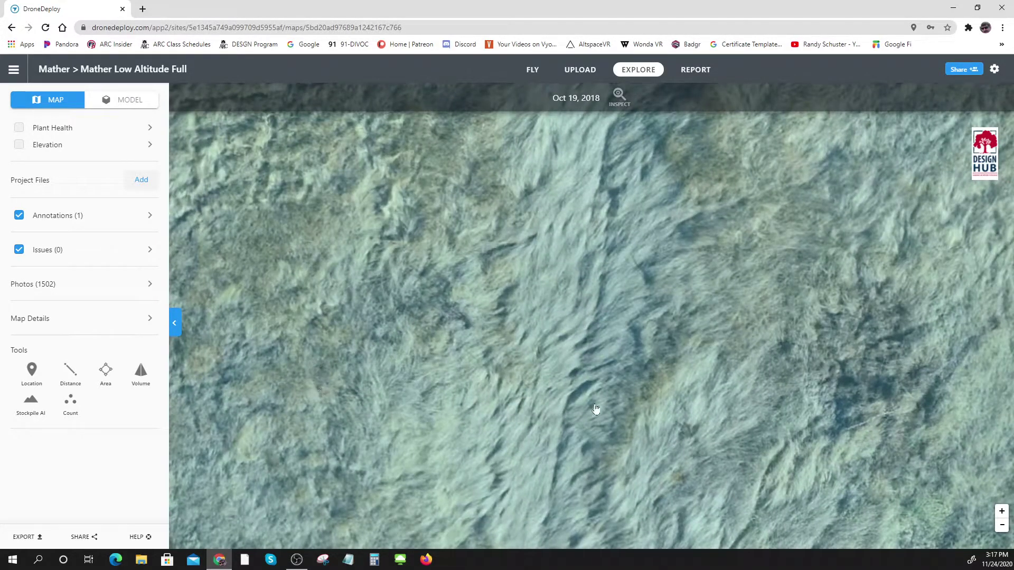
scroll(429, 379, down, 3)
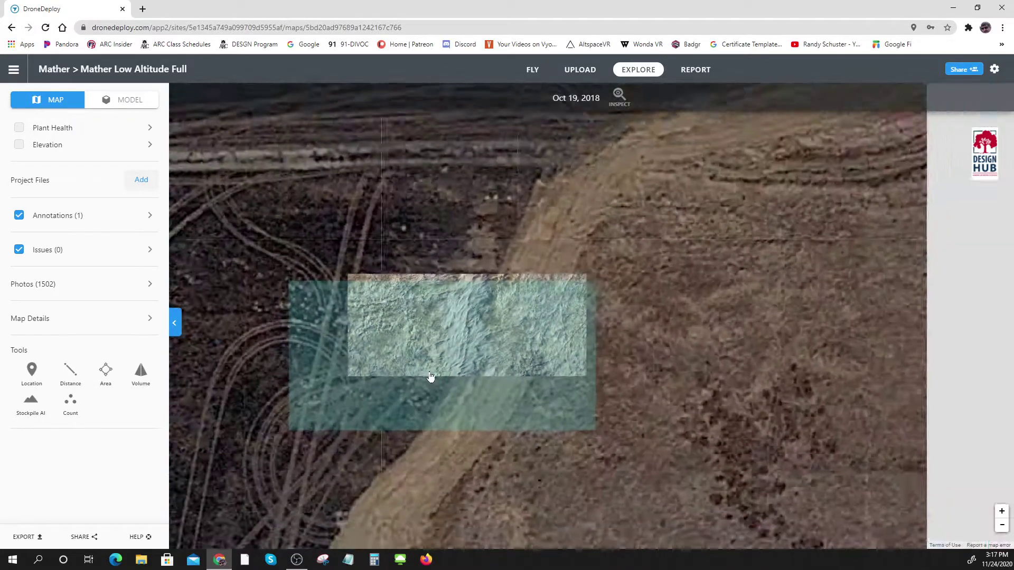
scroll(431, 378, down, 3)
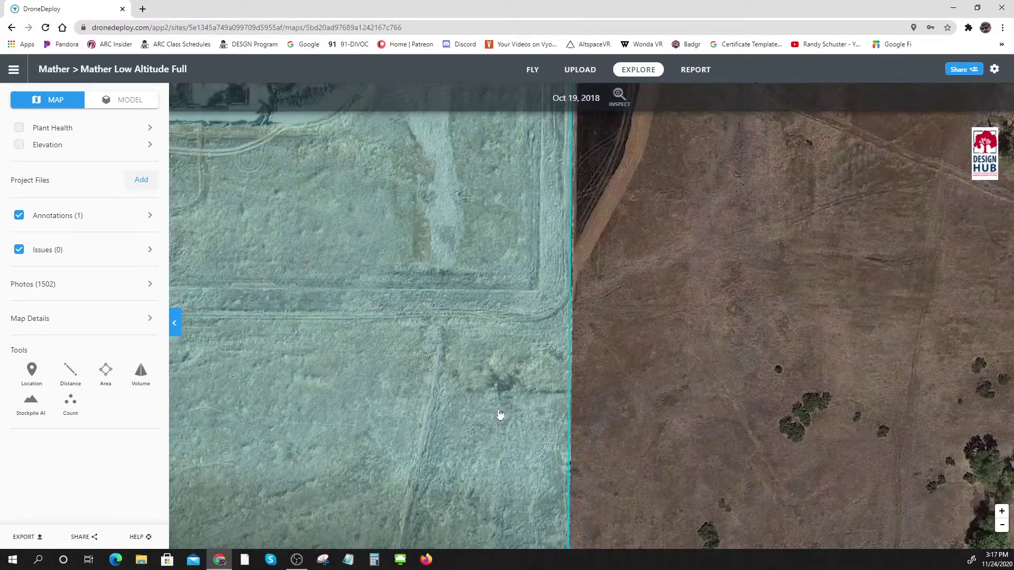
scroll(501, 387, down, 3)
scroll(754, 437, down, 2)
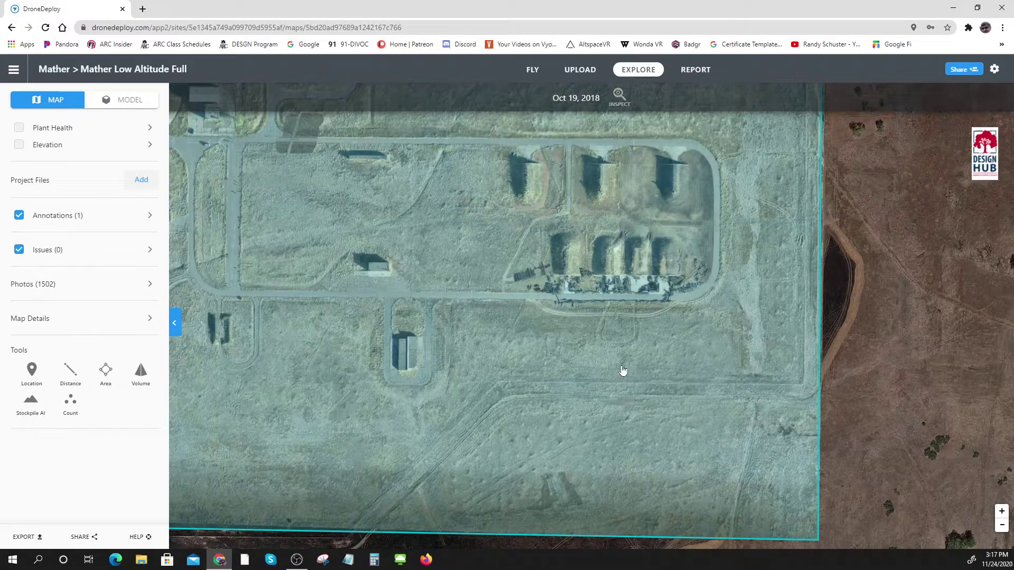
scroll(612, 288, up, 5)
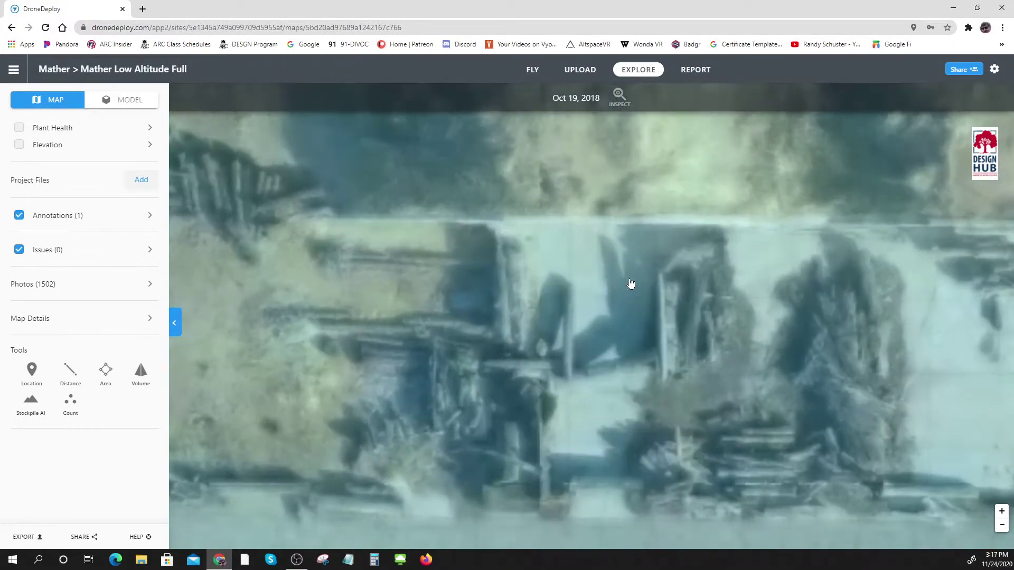
scroll(444, 390, up, 2)
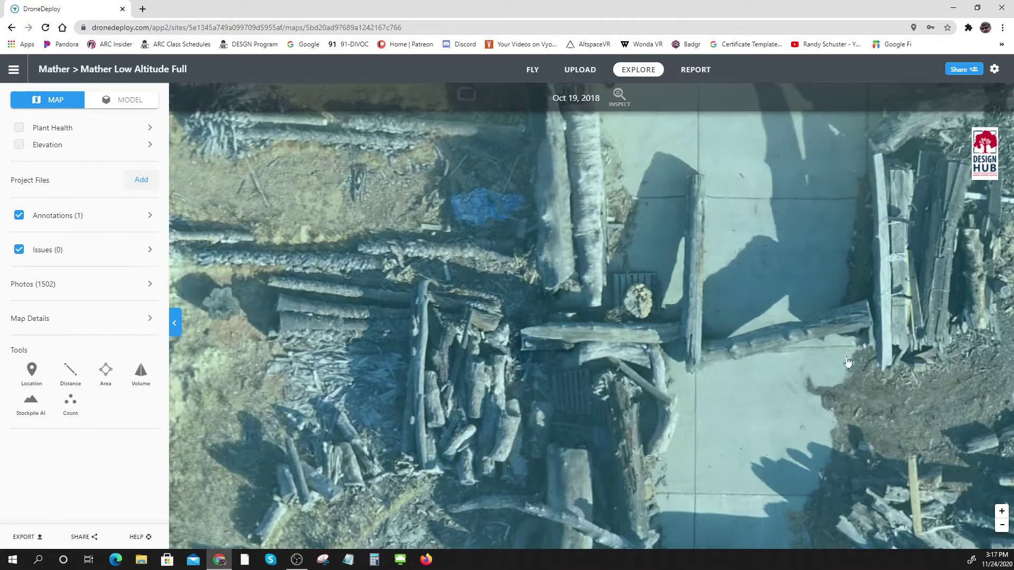
scroll(689, 414, down, 3)
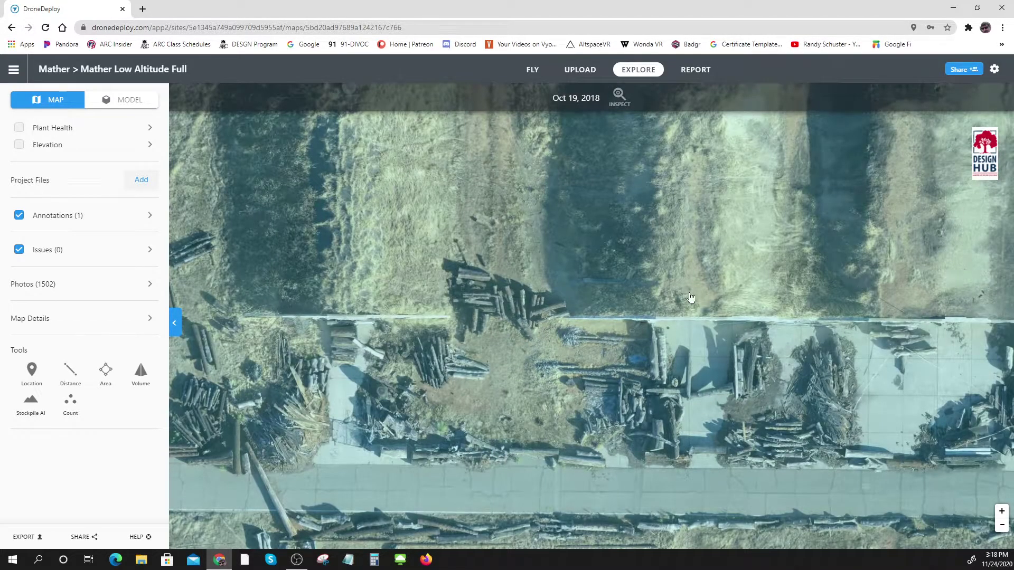
scroll(856, 300, down, 3)
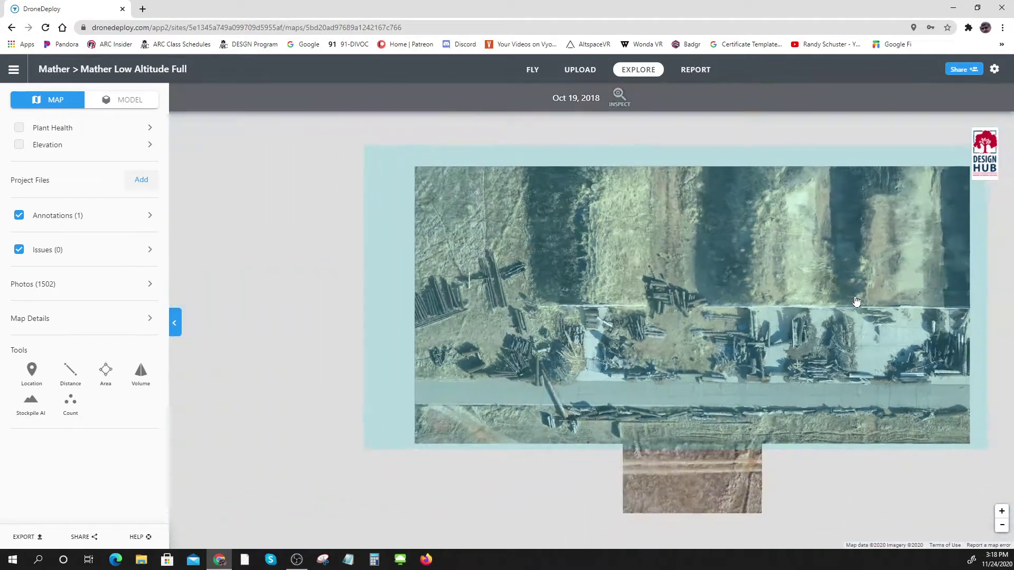
scroll(809, 320, down, 2)
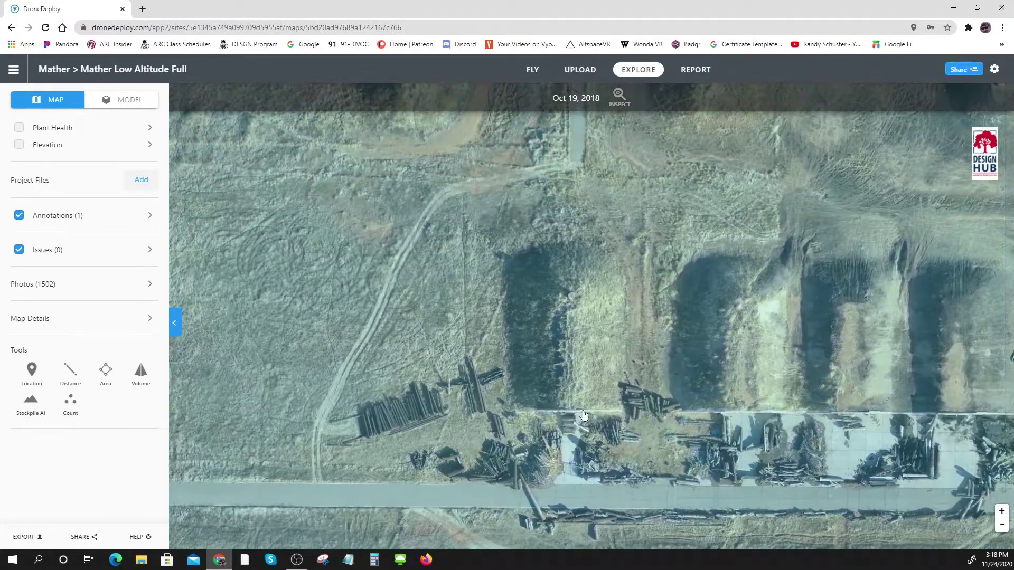
scroll(893, 413, down, 2)
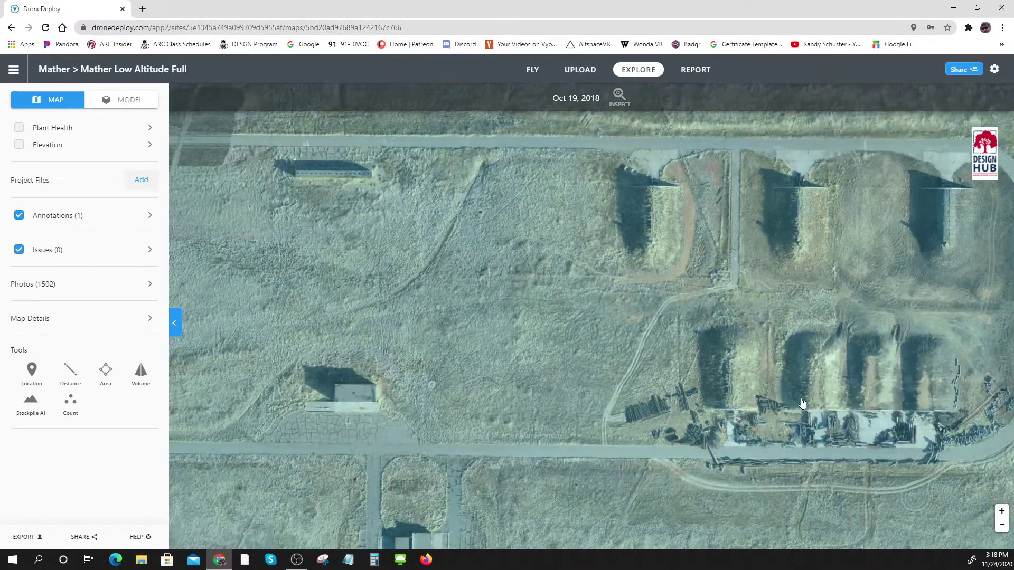
scroll(796, 412, down, 2)
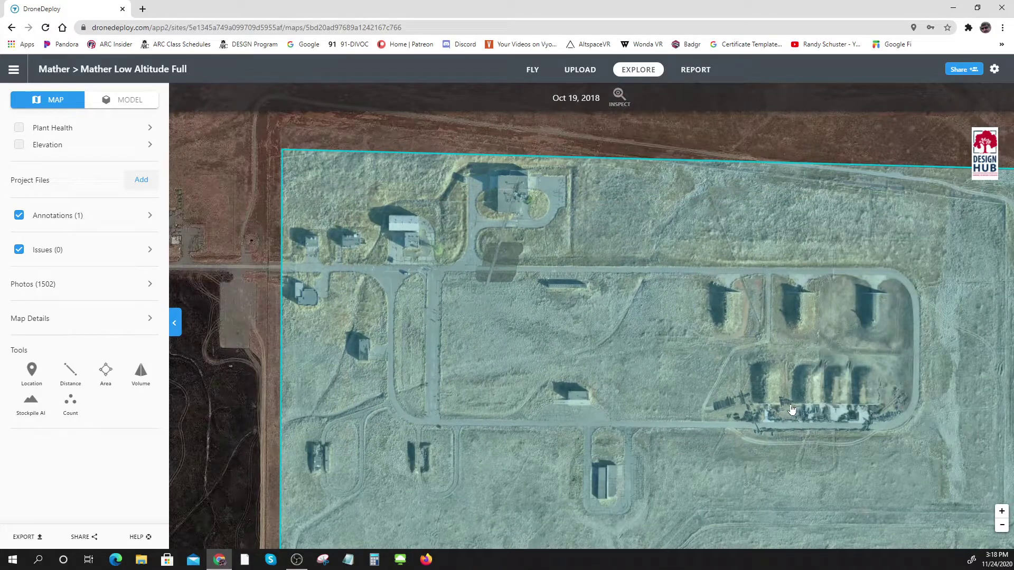
scroll(797, 411, down, 2)
drag(797, 411, 574, 361)
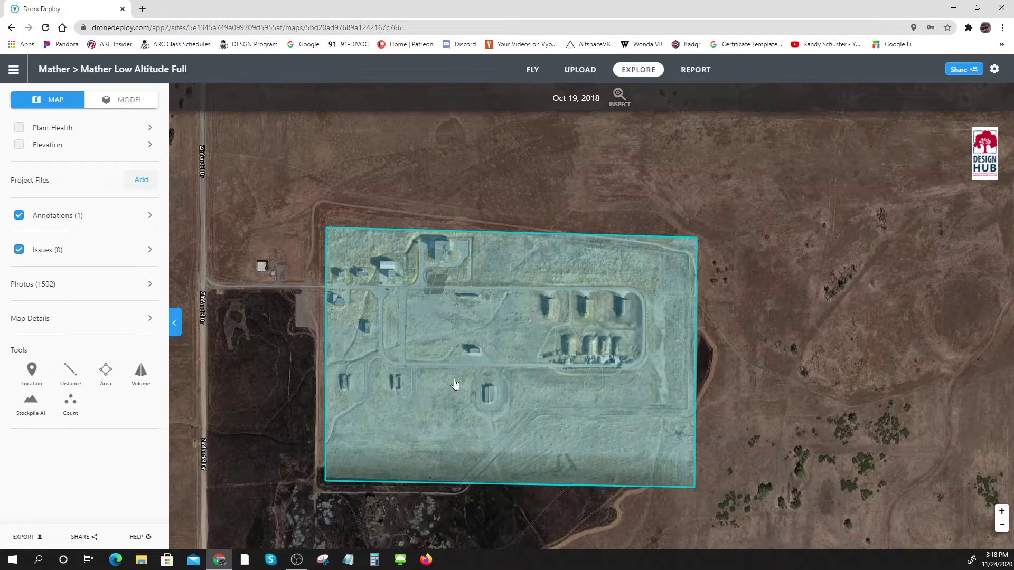
Measure a 226.73 ft distance line across the first bunker, then select and deselect the area polygon.
click(69, 374)
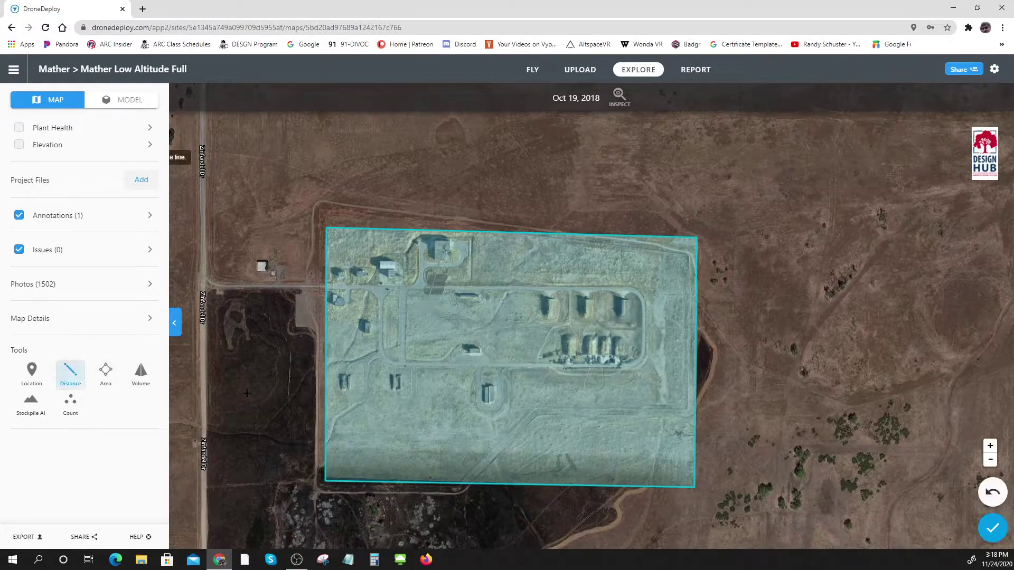
click(532, 307)
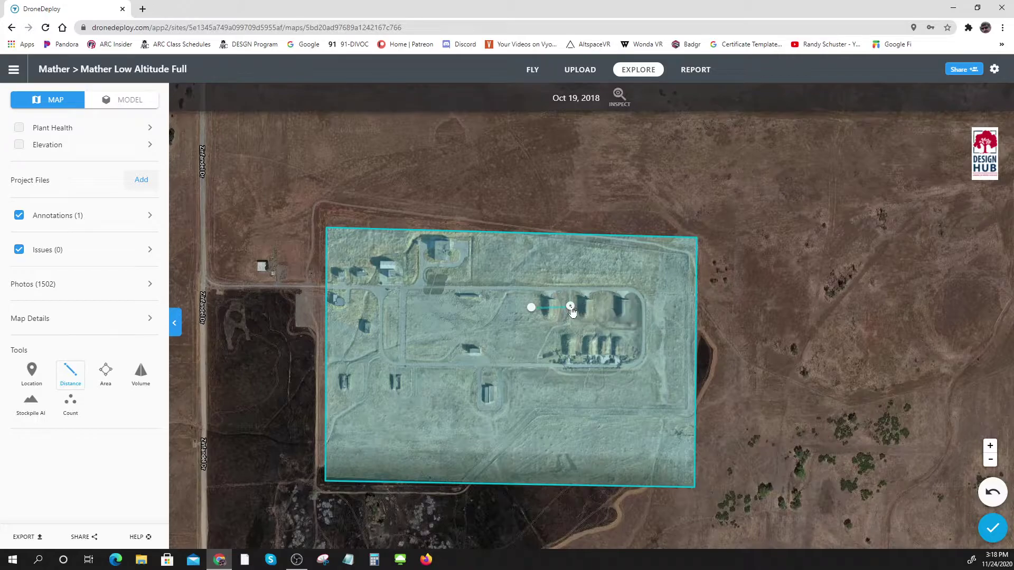
click(570, 307)
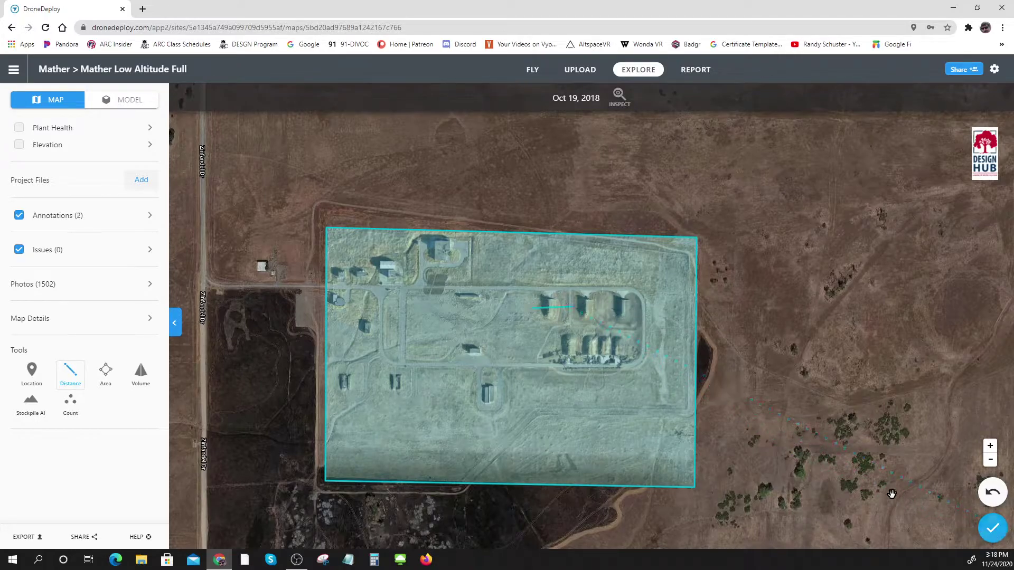
scroll(557, 311, up, 2)
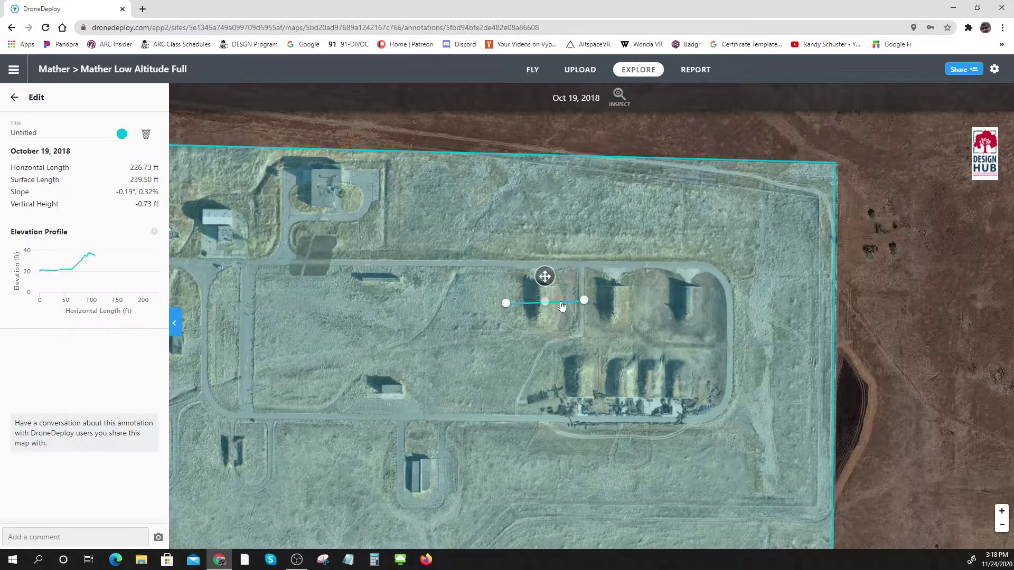
click(562, 306)
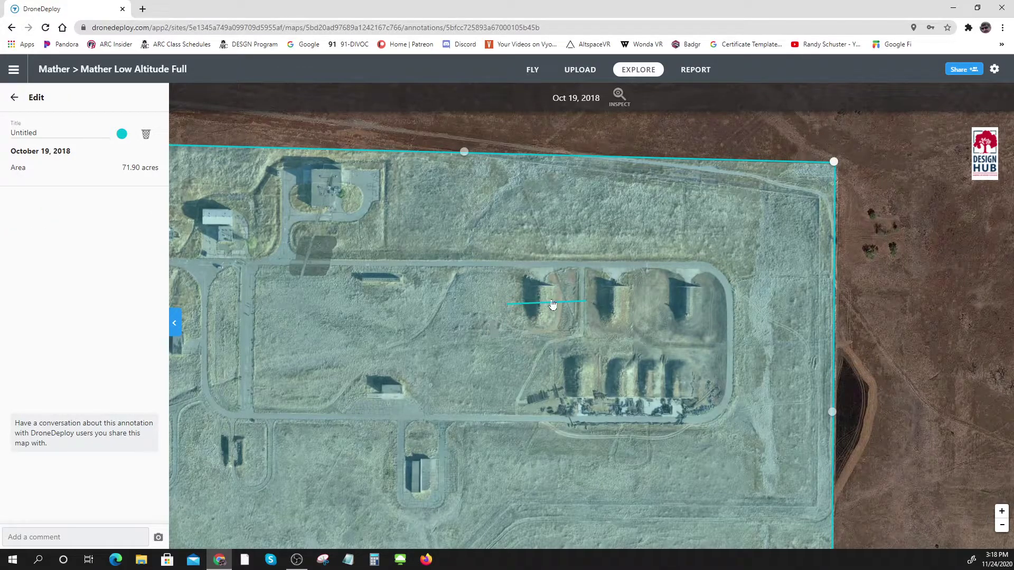
click(550, 297)
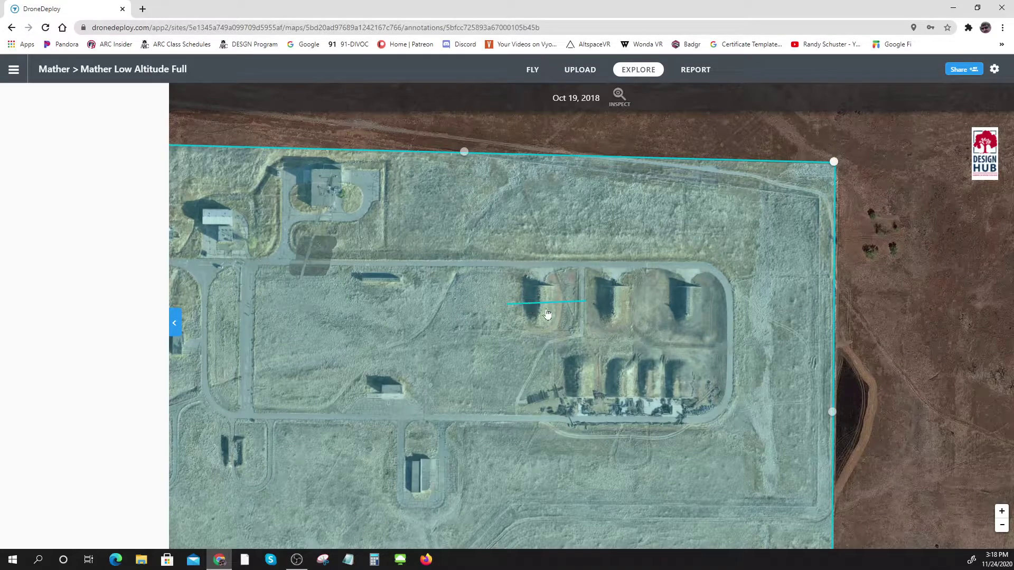
Delete the bunker distance measurement after checking its elevation profile.
double_click(529, 306)
click(549, 288)
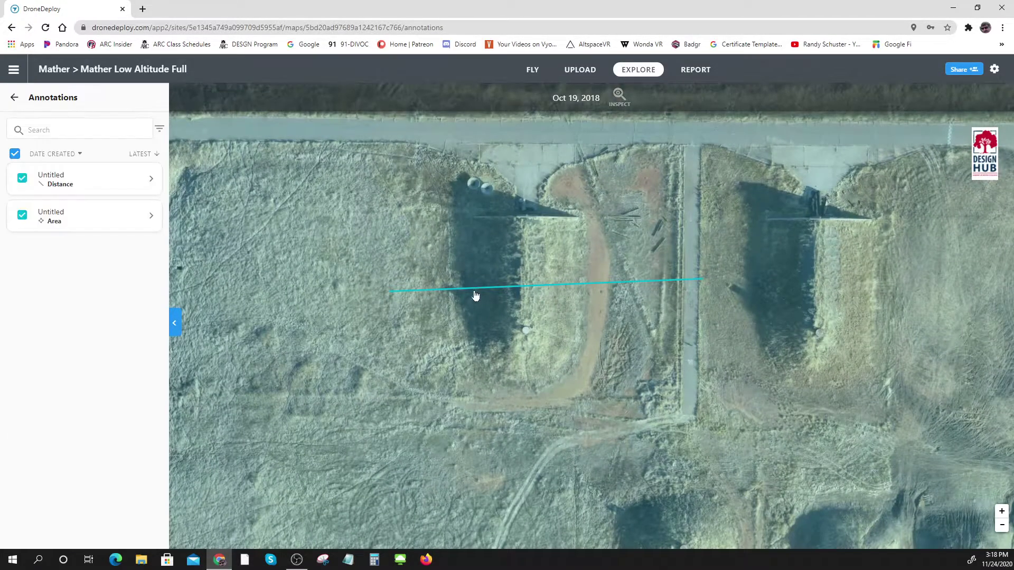
click(421, 294)
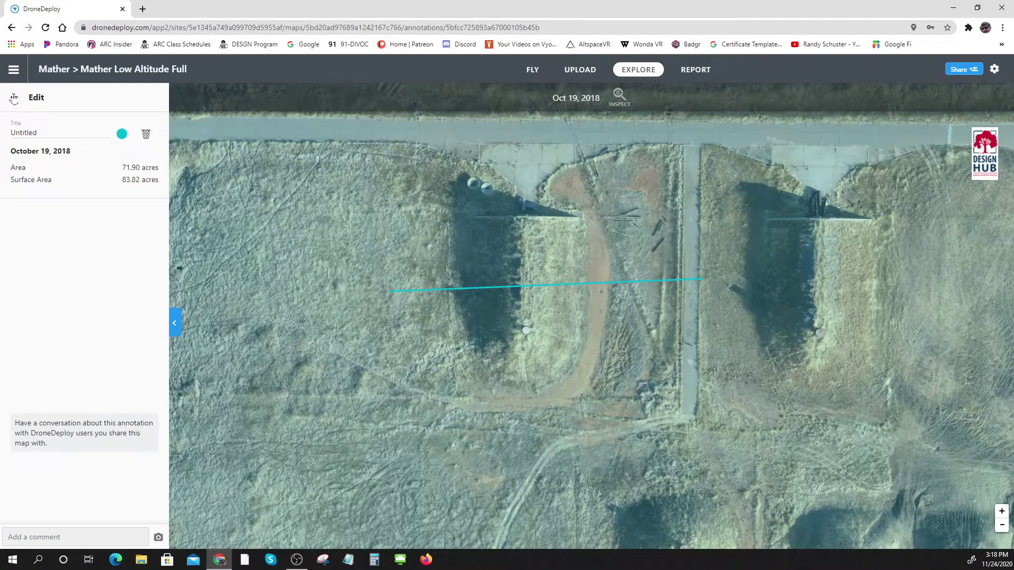
click(14, 98)
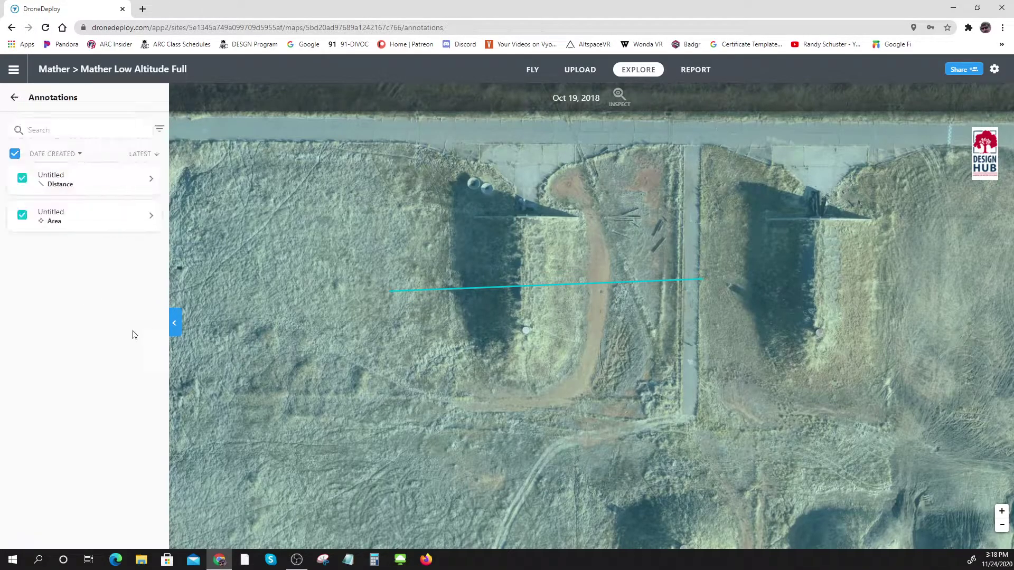
click(71, 183)
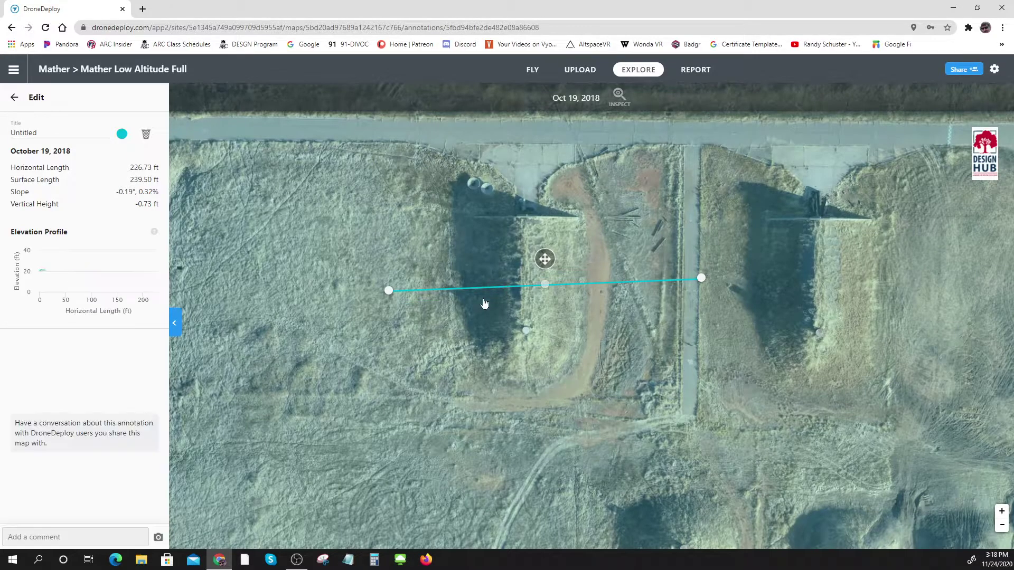
mouse_move(48, 283)
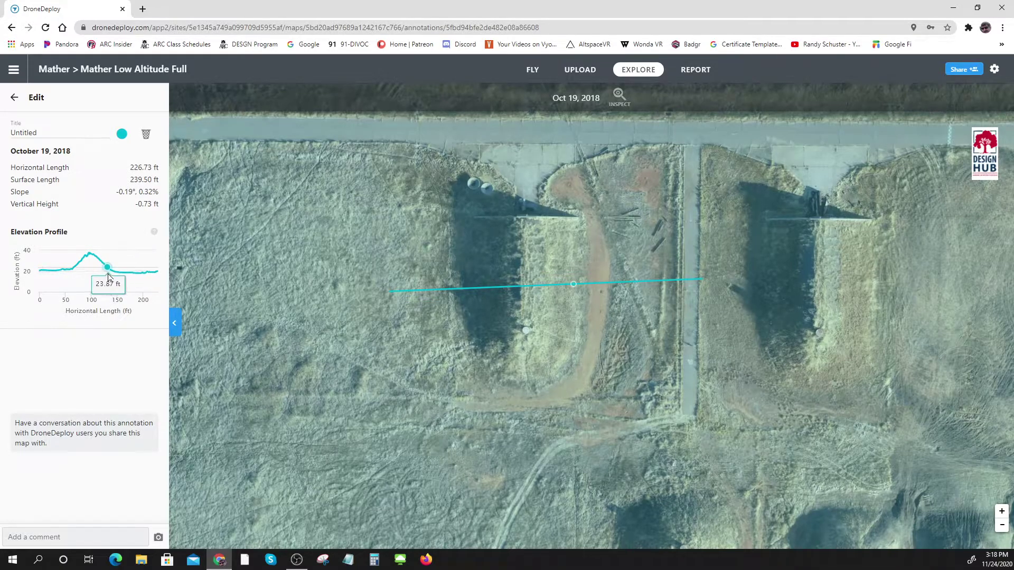
click(146, 135)
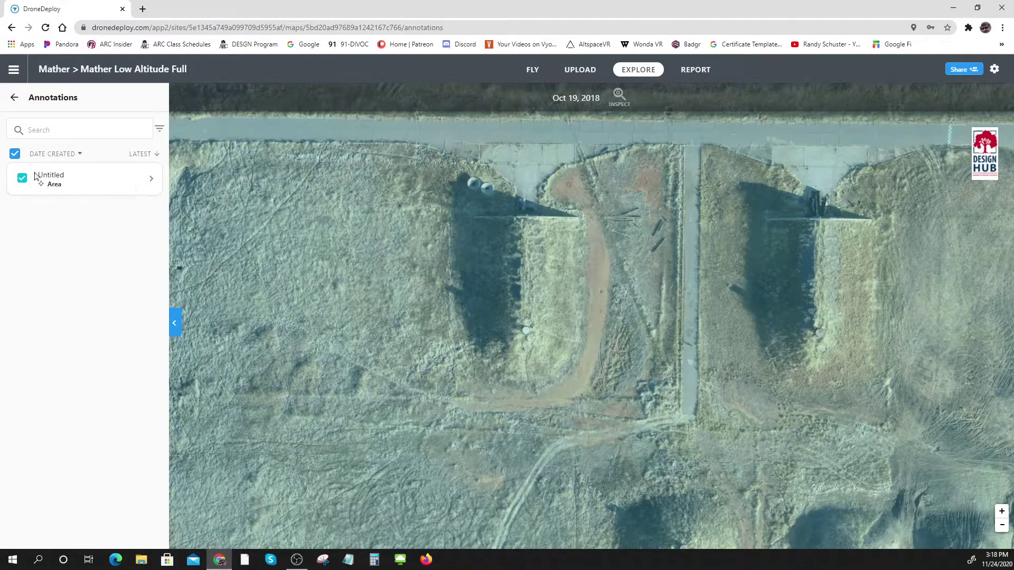
Hide the 71.90-acre Untitled Area annotation from the map.
click(52, 178)
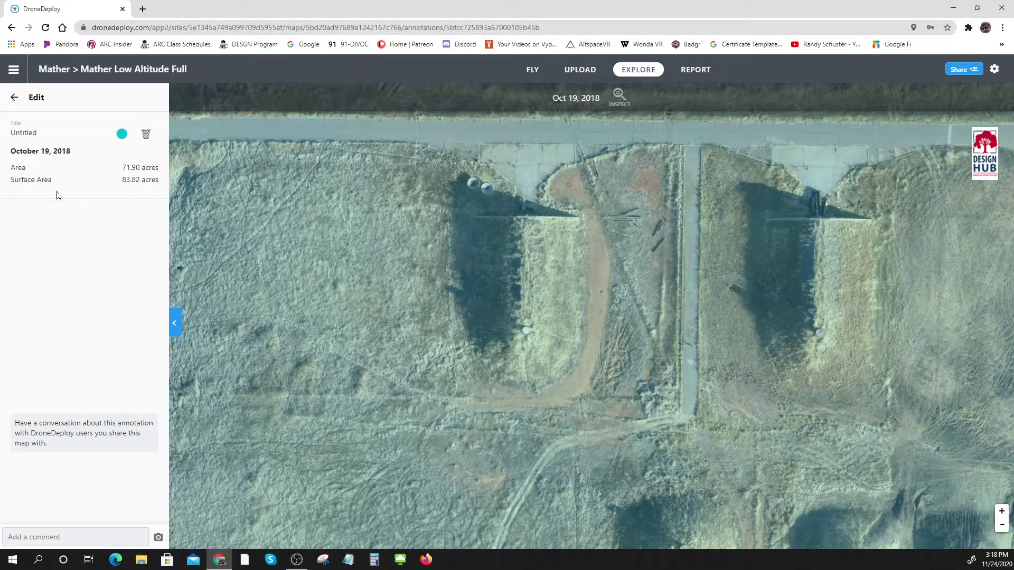
click(498, 270)
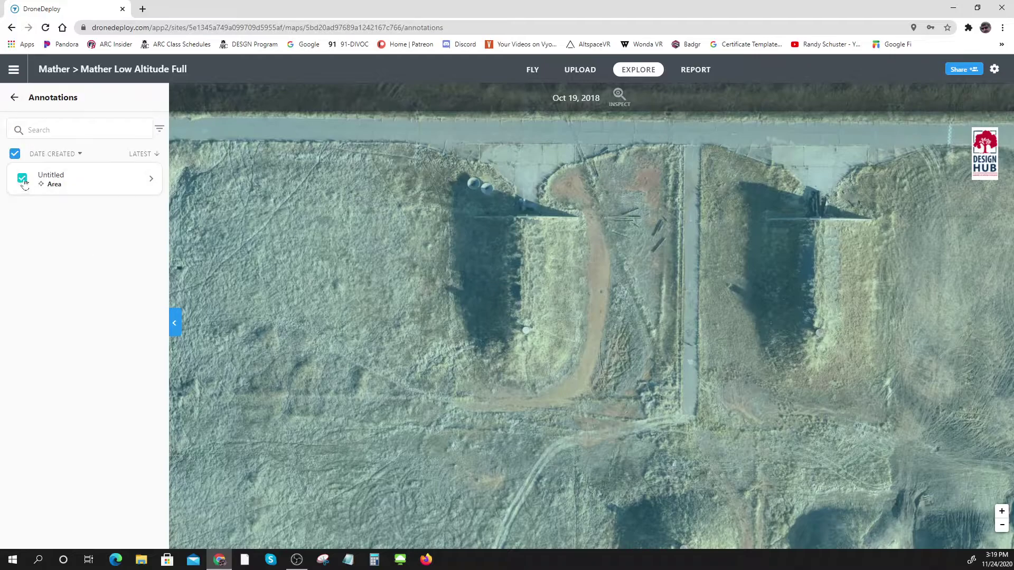
click(22, 178)
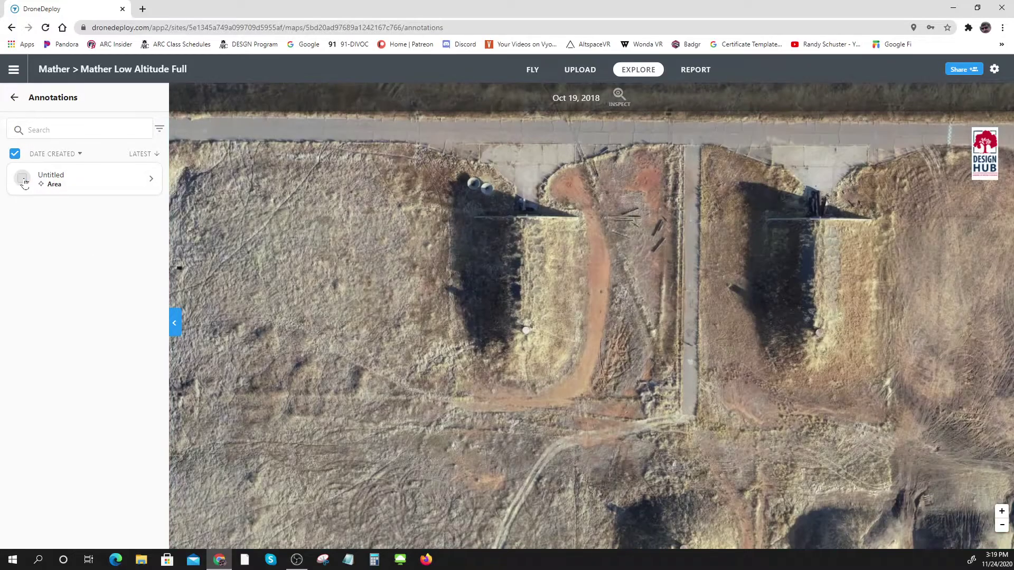
Outline the pit west of the central road as a 9618.30 ft² area polygon.
click(13, 99)
click(113, 379)
click(465, 215)
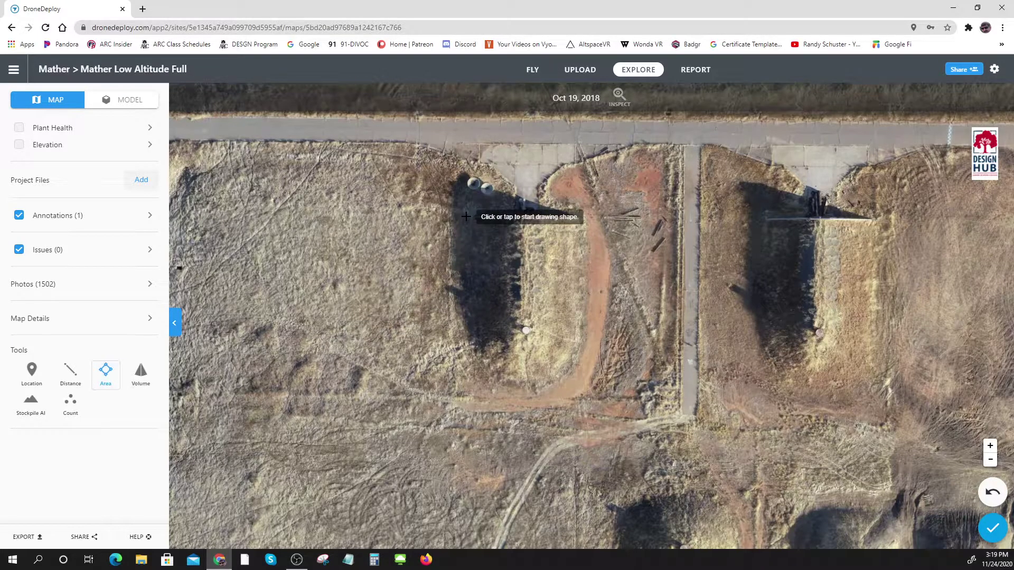
click(585, 215)
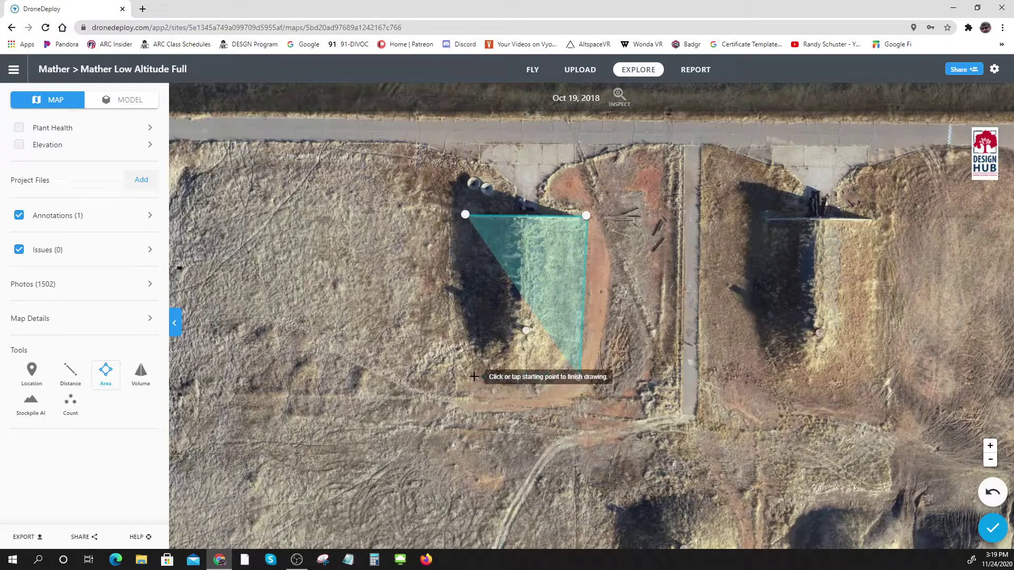
click(473, 376)
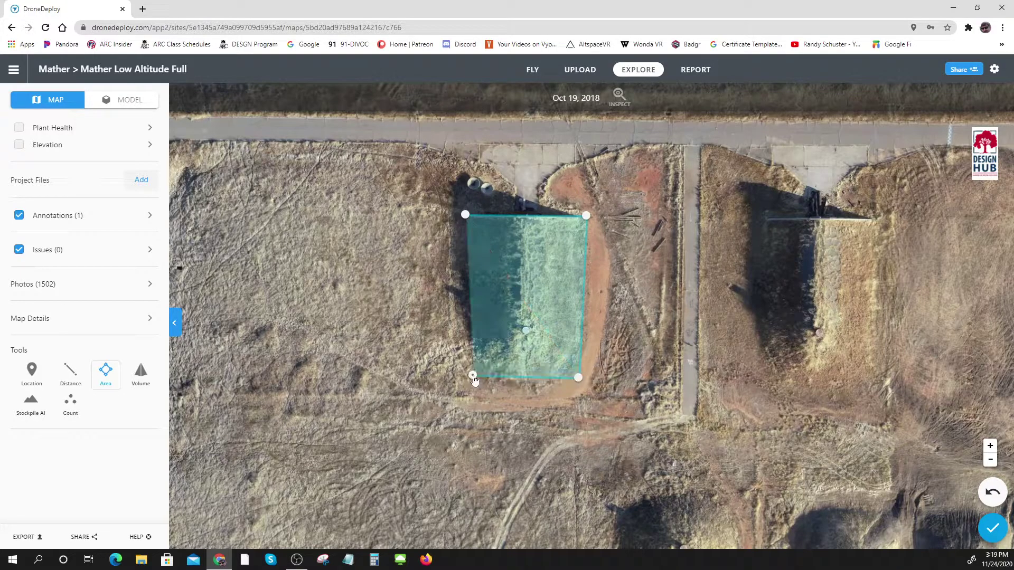
click(990, 531)
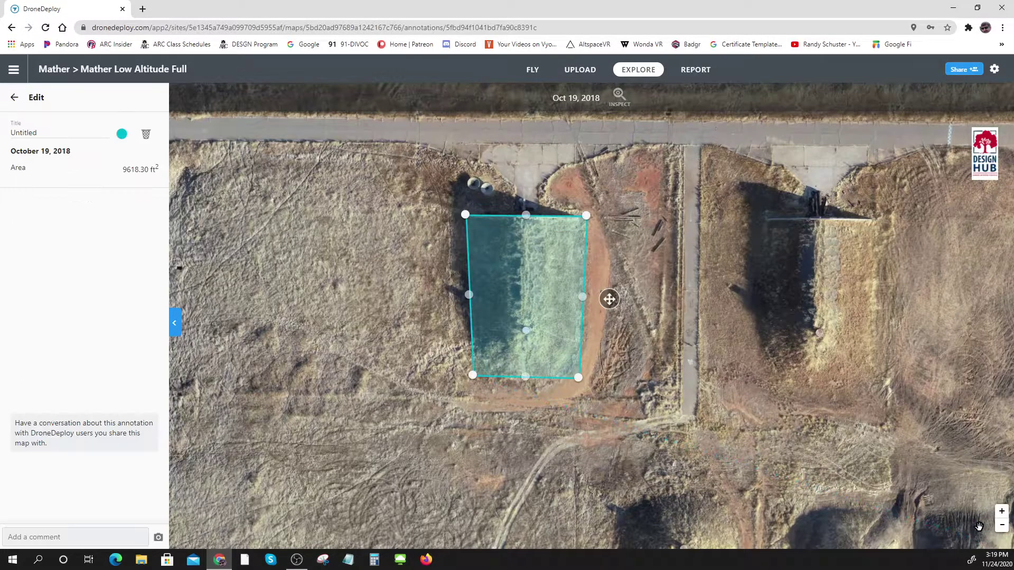
click(500, 294)
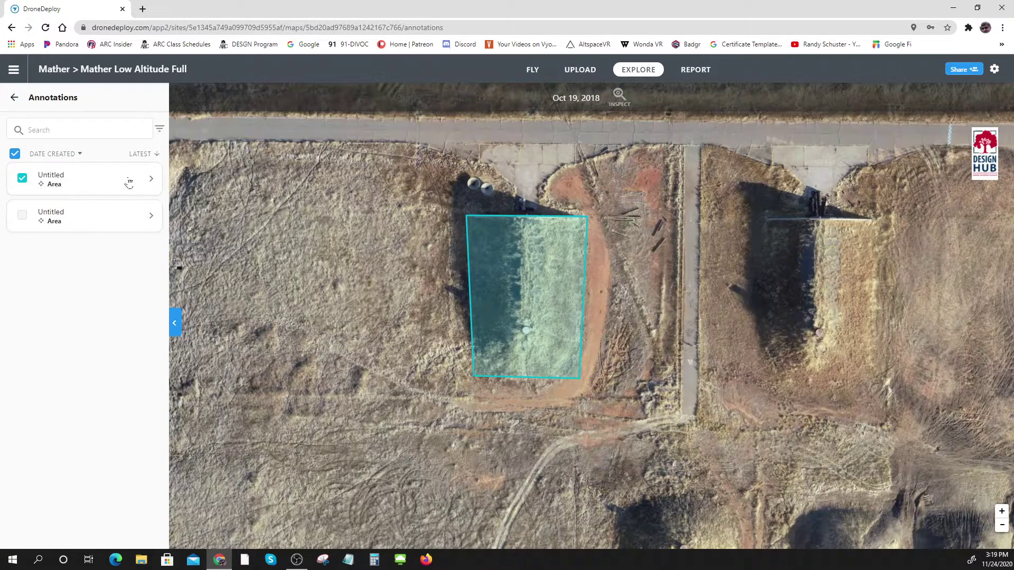
Review the new area measurement's details, then switch to the 3D model view.
click(151, 180)
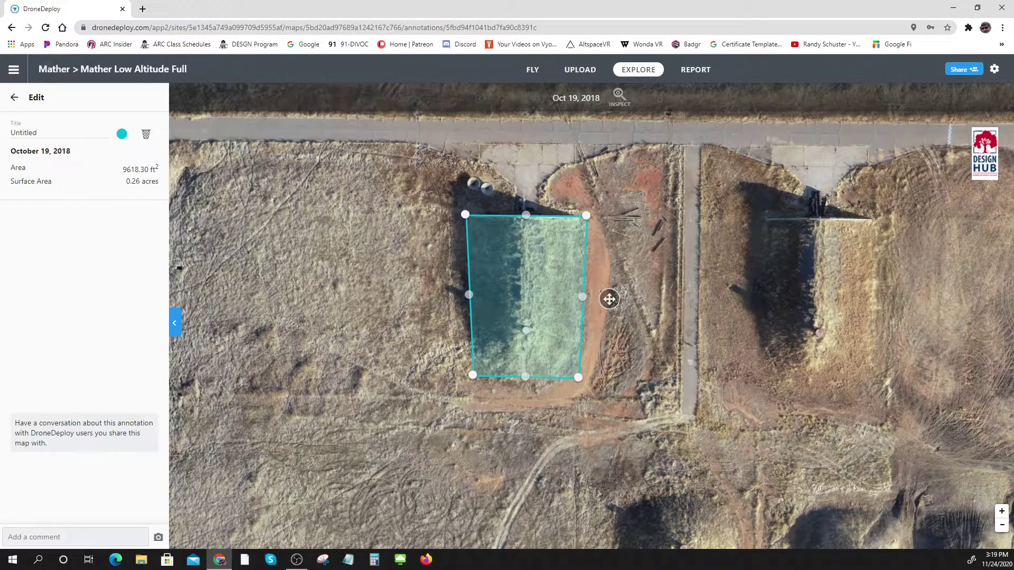
click(15, 99)
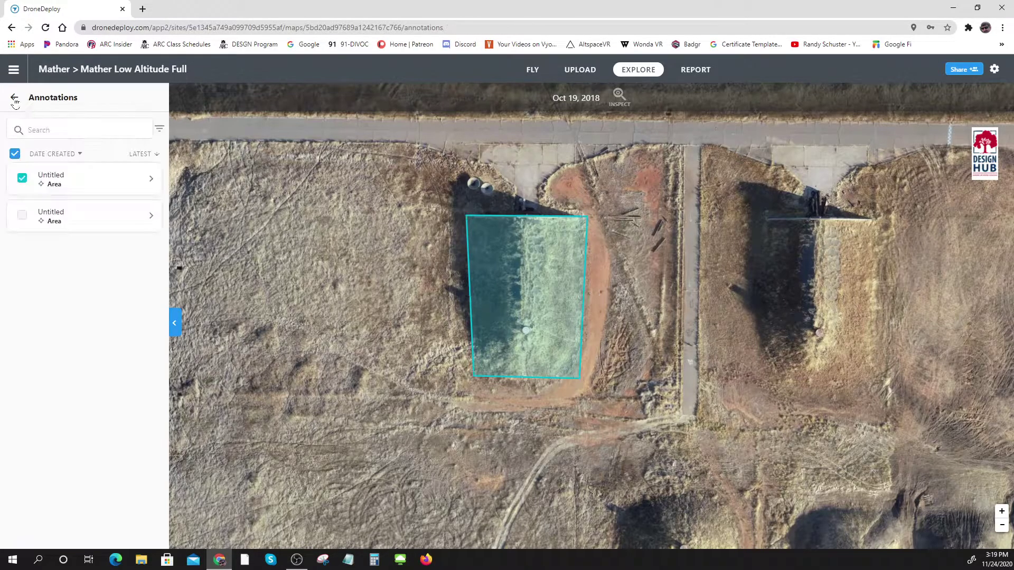
click(14, 98)
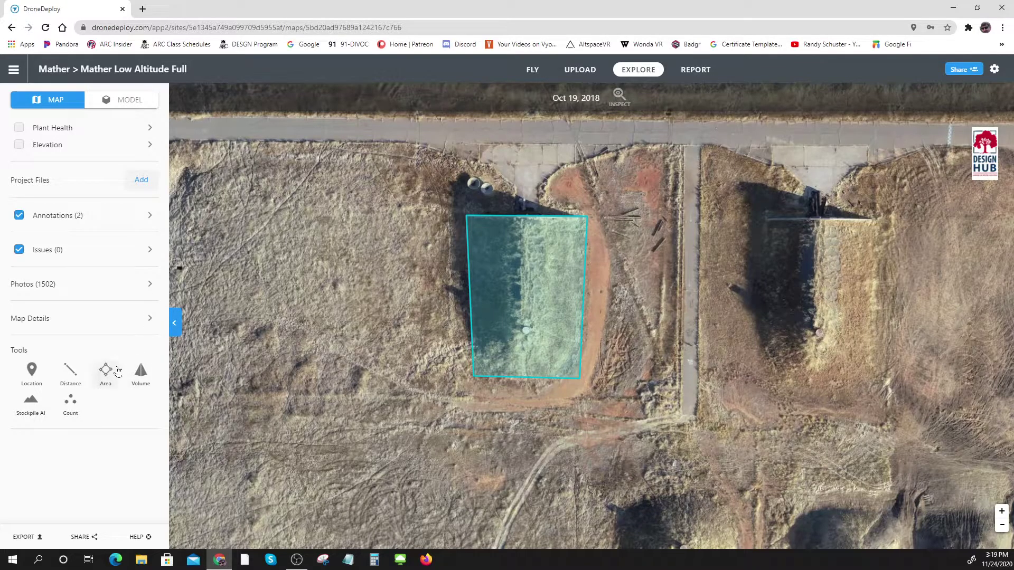
click(127, 100)
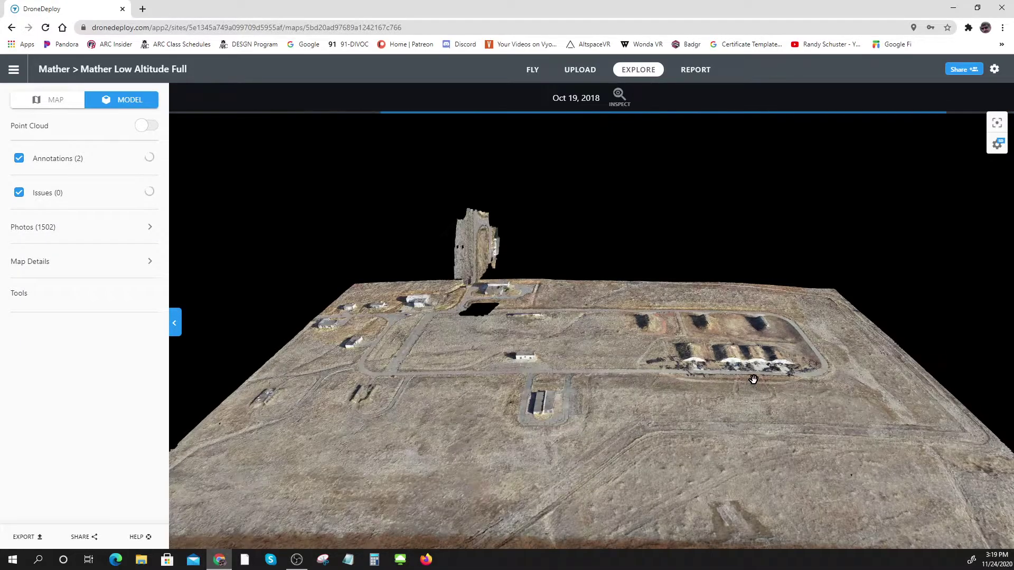
Zoom in and tilt the 3D model to an oblique view of the field.
scroll(755, 375, up, 3)
scroll(754, 377, up, 4)
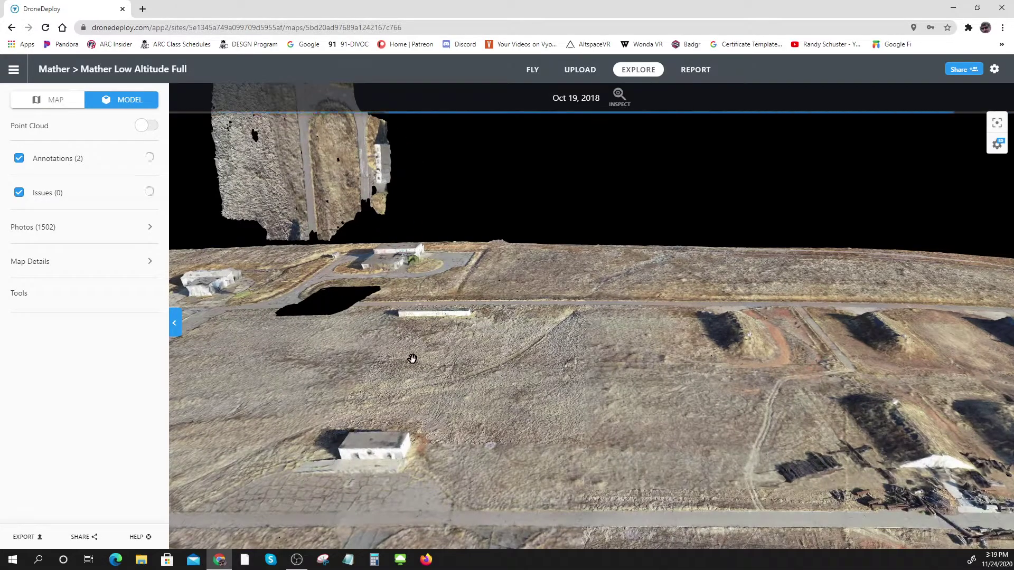
drag(412, 370, 434, 440)
scroll(434, 440, down, 6)
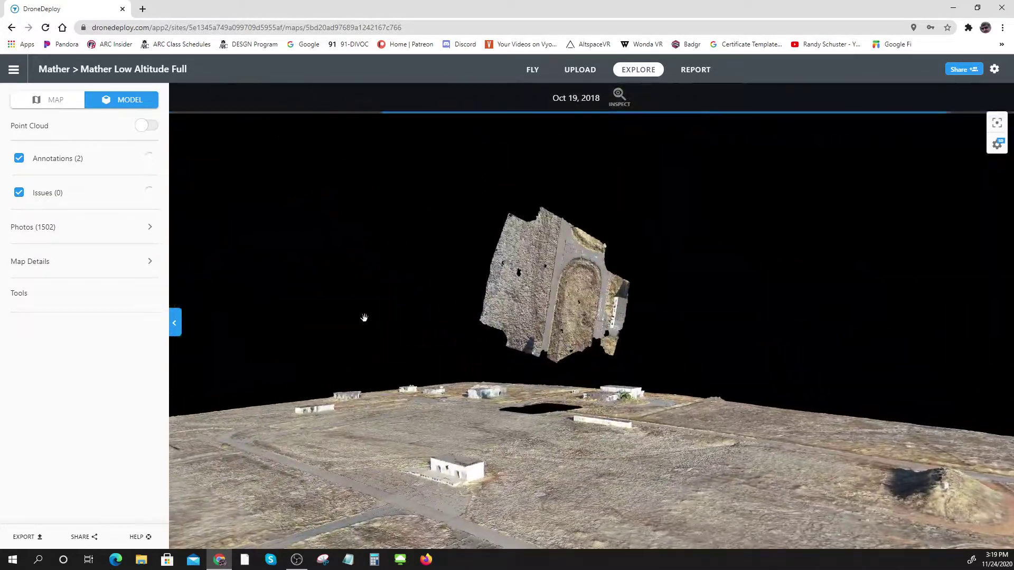
scroll(326, 340, up, 3)
drag(340, 353, 385, 344)
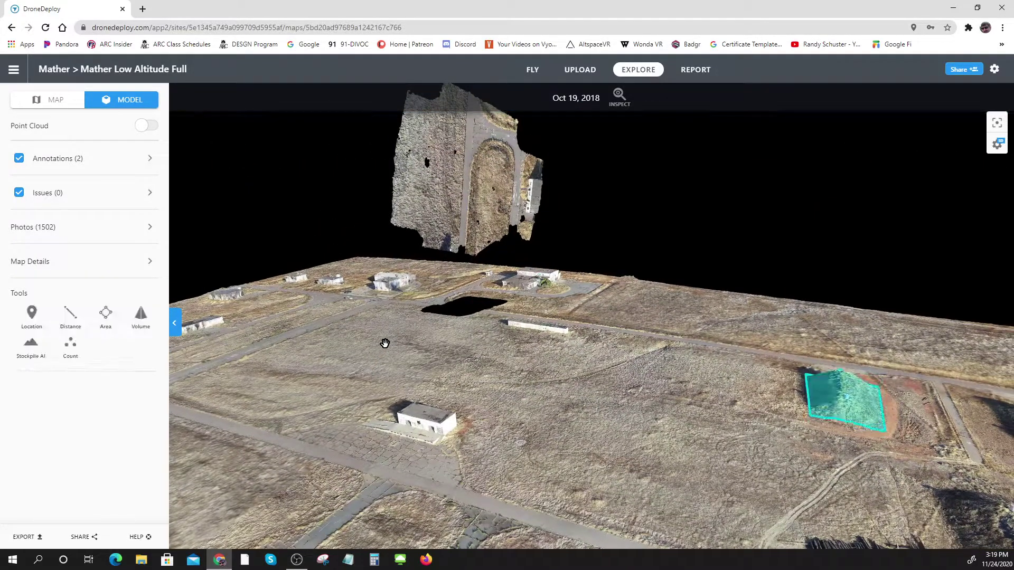
scroll(516, 365, up, 5)
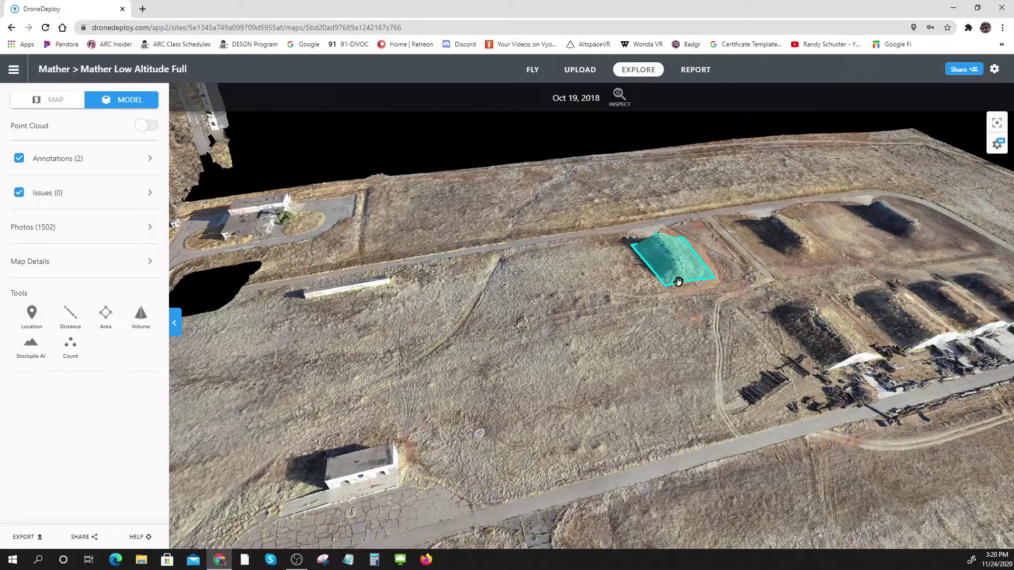
scroll(700, 279, up, 2)
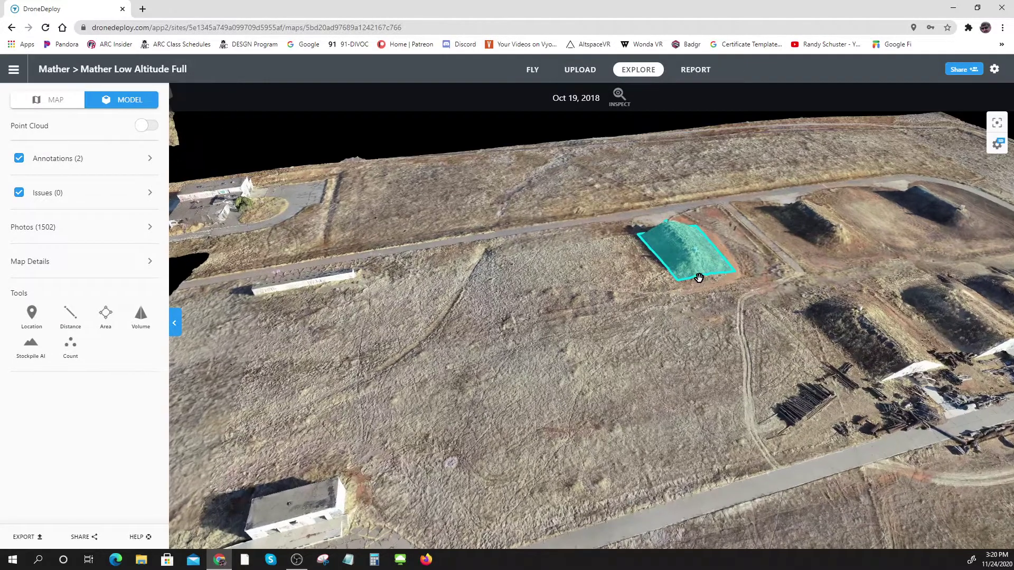
drag(805, 373, 631, 379)
Orbit over the paved area, bringing the cyan area outline back with the road horizontal.
scroll(613, 378, up, 6)
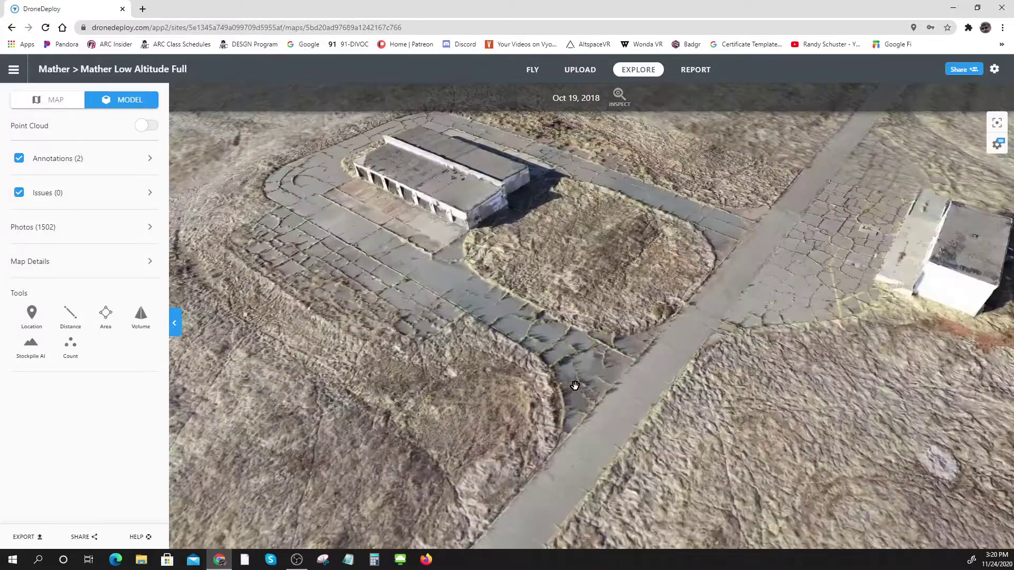
scroll(587, 349, up, 4)
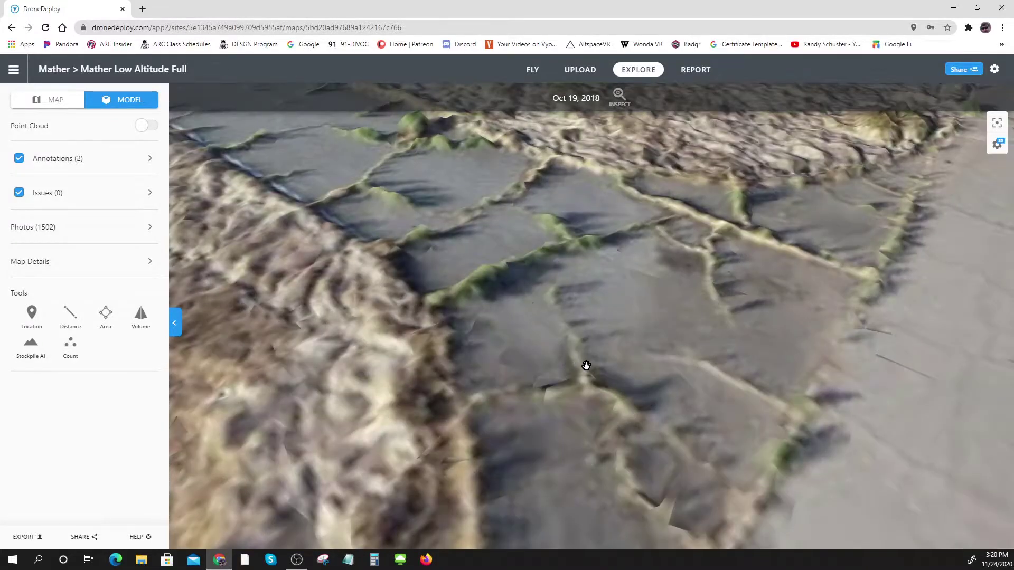
drag(812, 390, 525, 316)
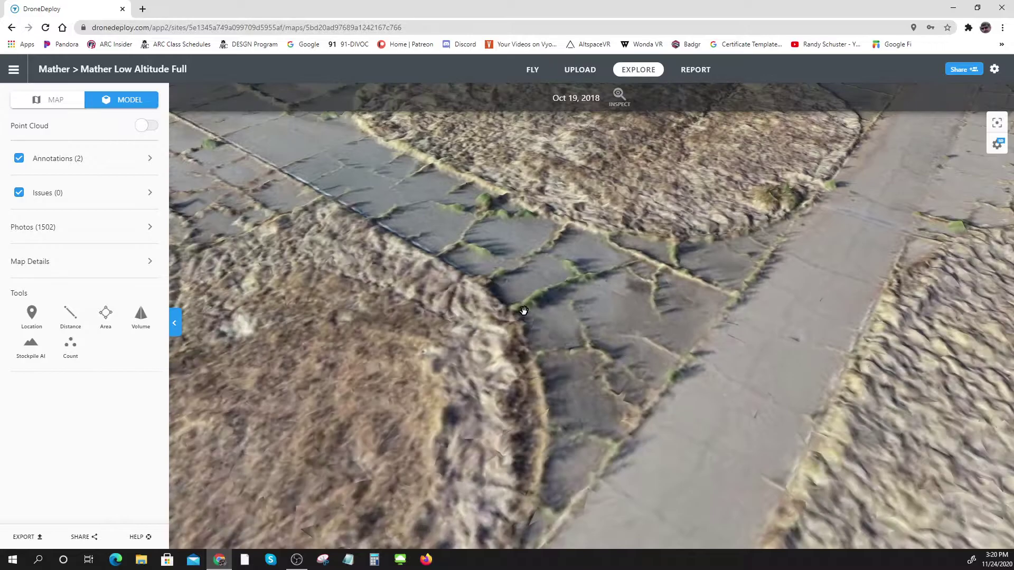
scroll(712, 393, down, 5)
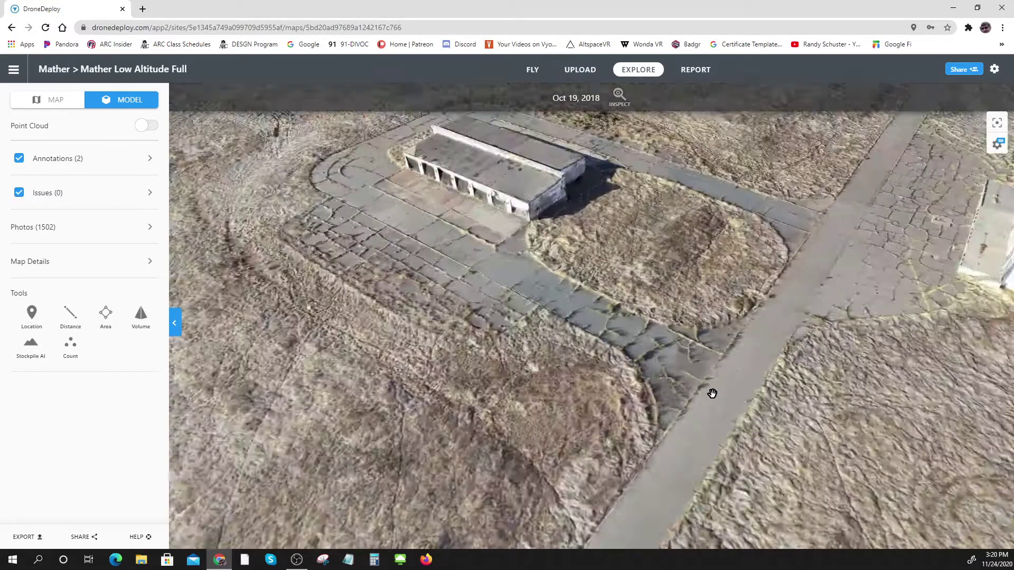
scroll(699, 380, down, 3)
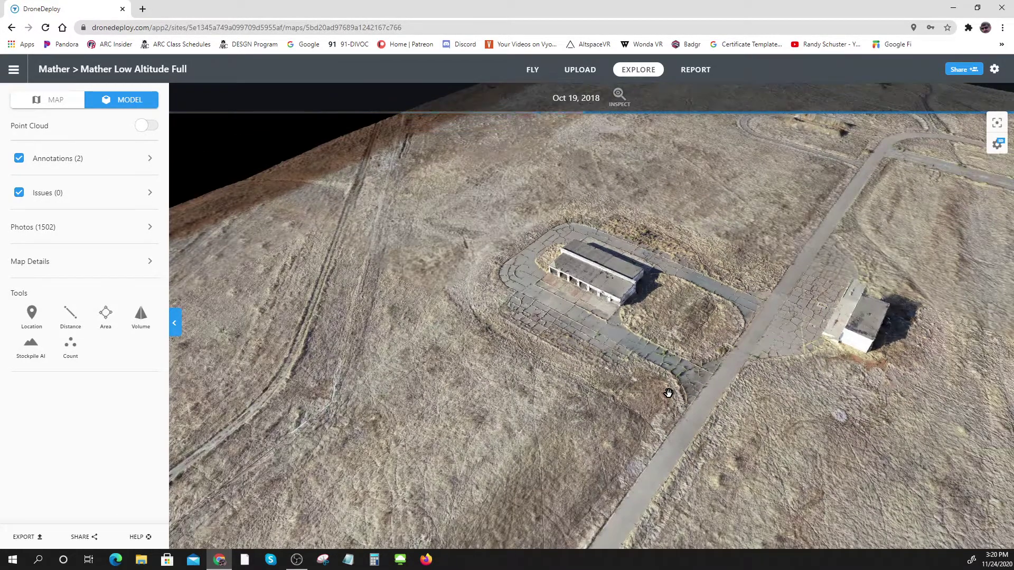
drag(698, 378, 668, 393)
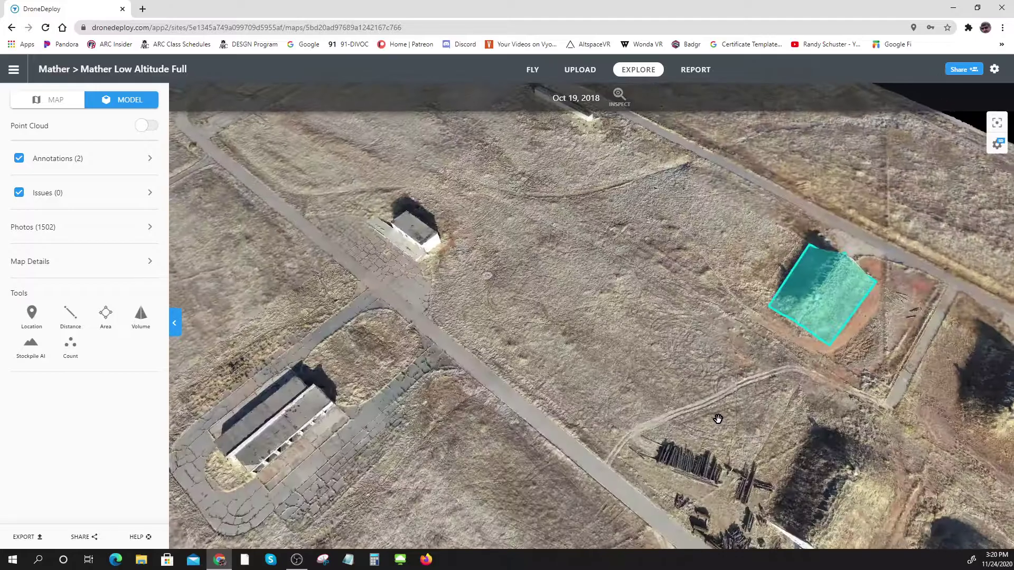
drag(718, 419, 764, 439)
scroll(764, 439, down, 6)
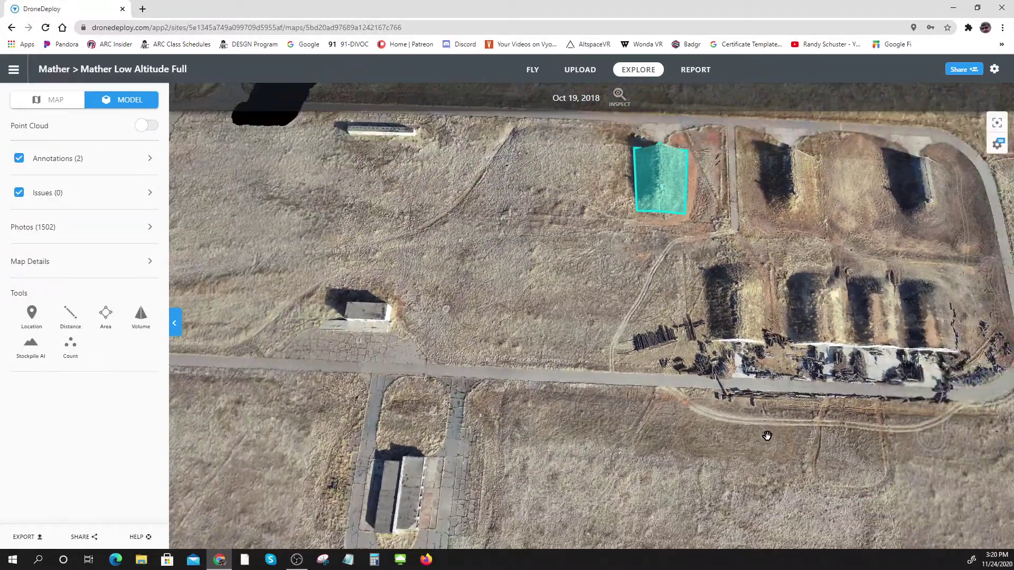
View the whole model top-down, then open the export settings (3D Model, .obj).
scroll(703, 417, down, 2)
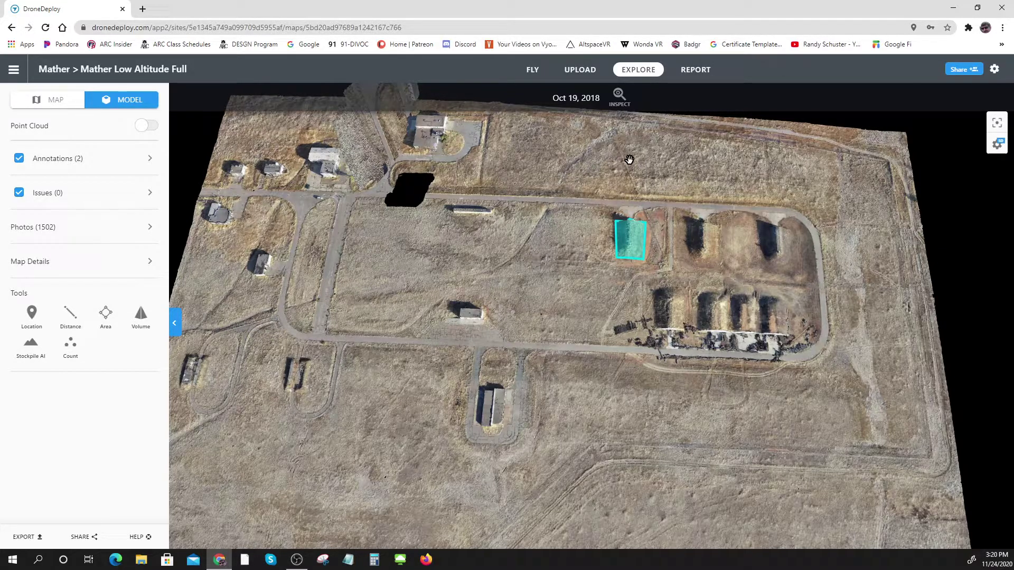
scroll(435, 309, down, 2)
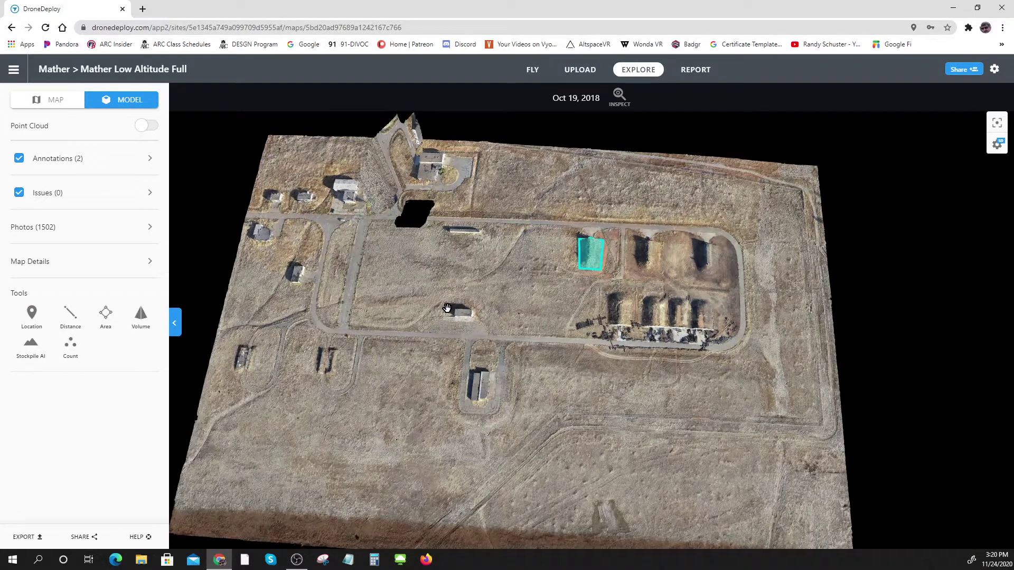
scroll(452, 359, down, 2)
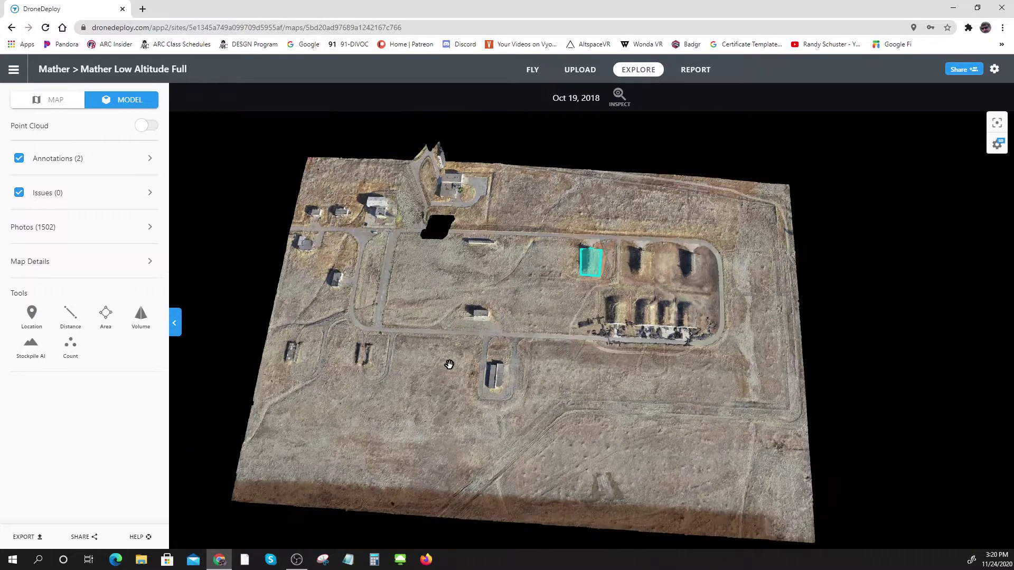
drag(426, 379, 436, 351)
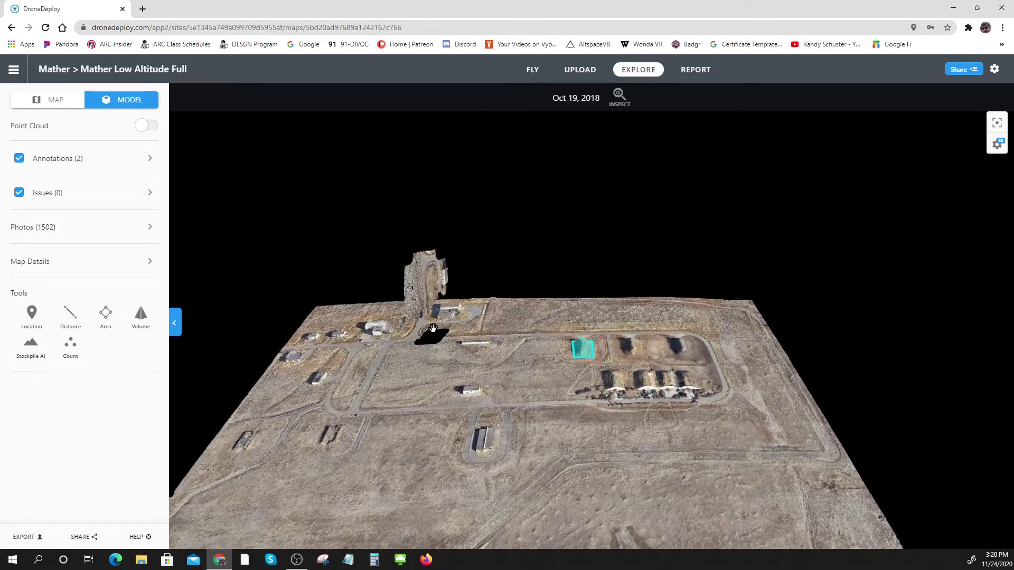
scroll(323, 332, up, 3)
scroll(324, 331, down, 5)
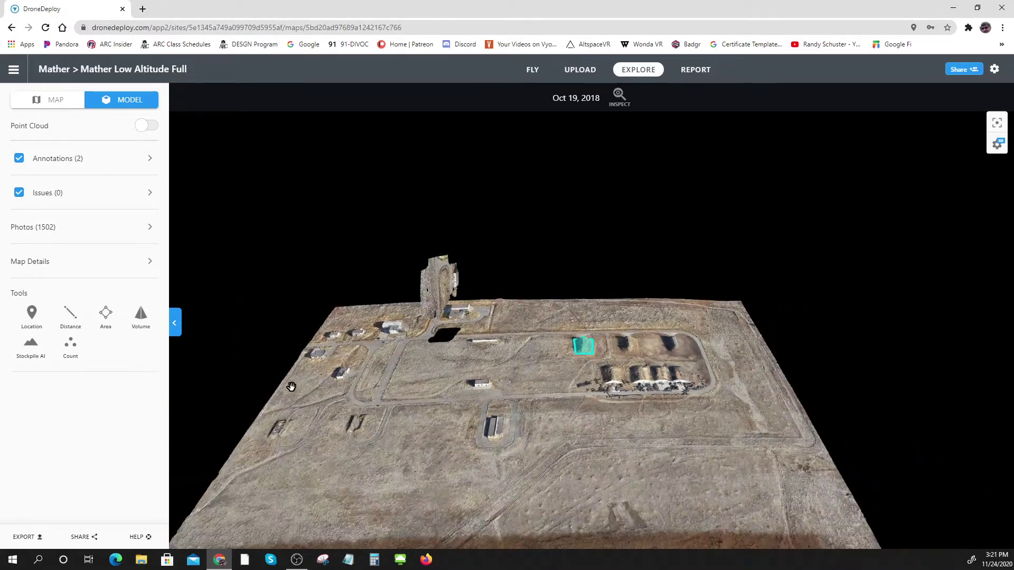
click(32, 538)
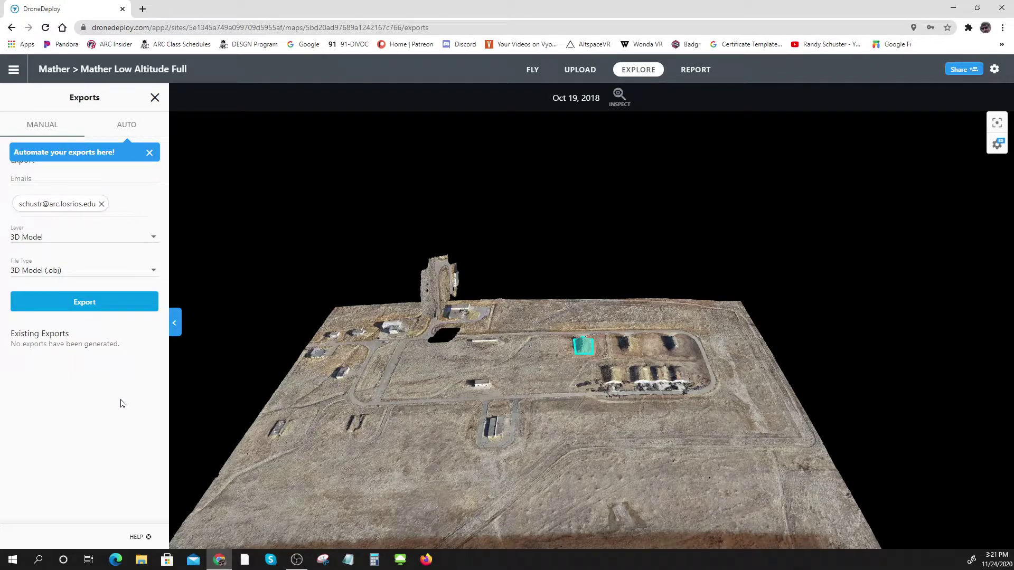
Close the Exports panel without exporting.
click(155, 98)
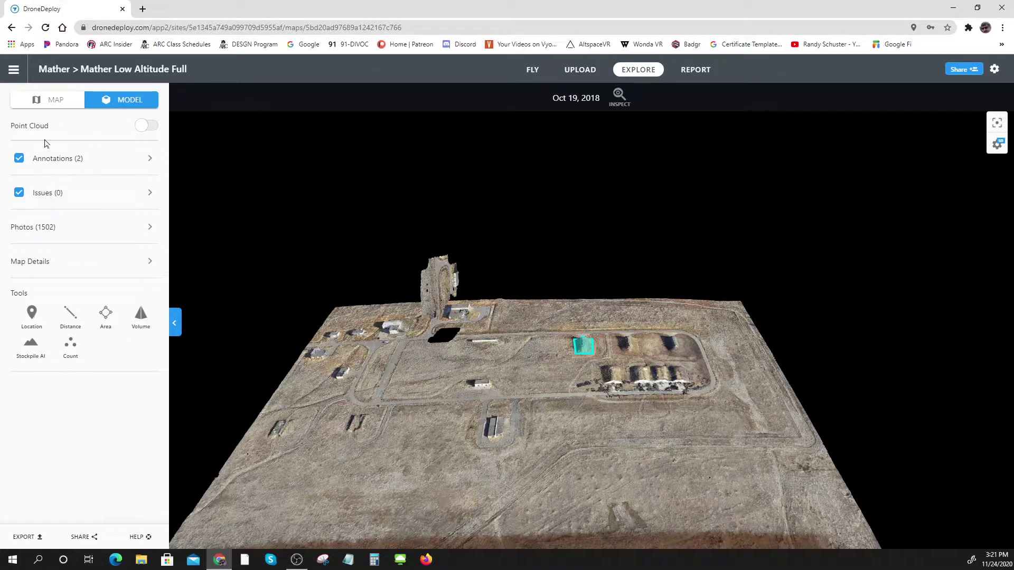
Go to Projects, open the Mather folder and open Mather Low Altitude Full.
click(13, 72)
click(53, 107)
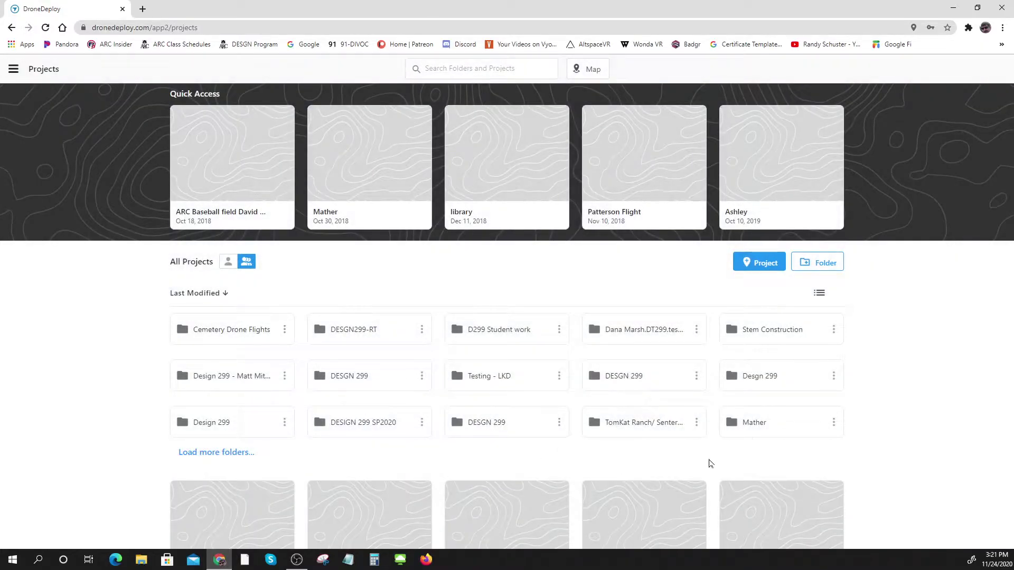
click(754, 423)
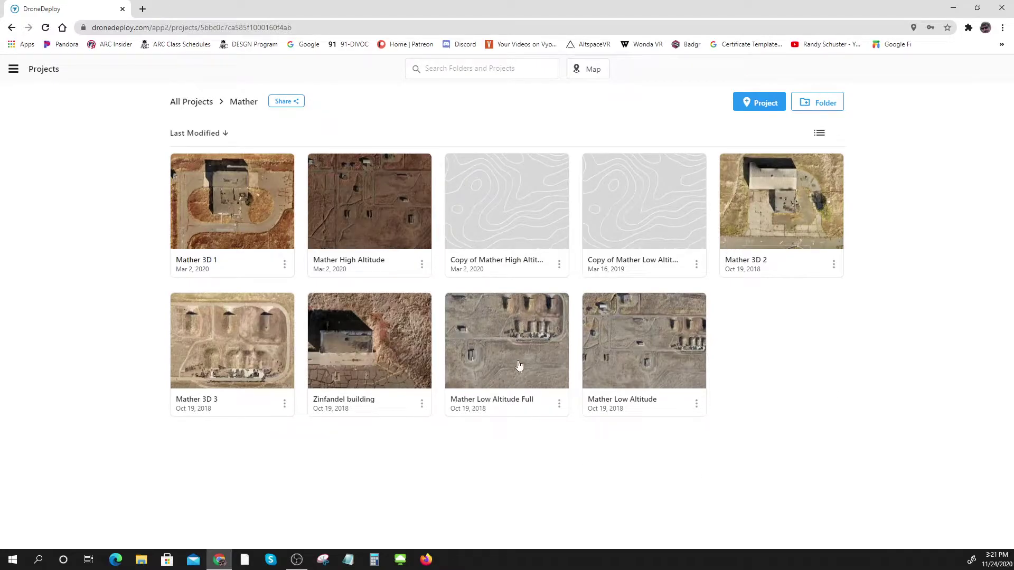
click(496, 337)
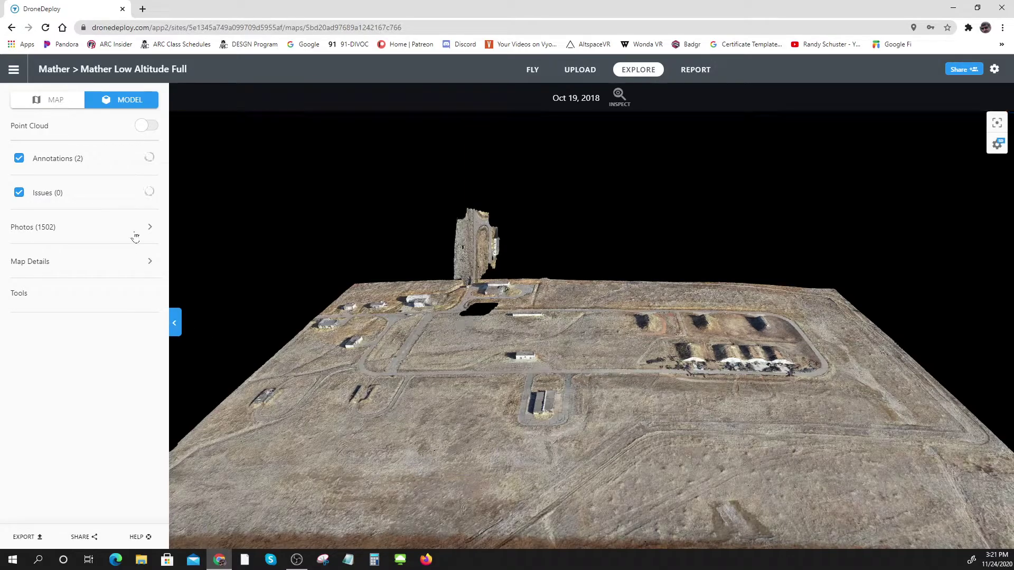
Return to the Mather folder and open the Mather Low Altitude project.
click(14, 75)
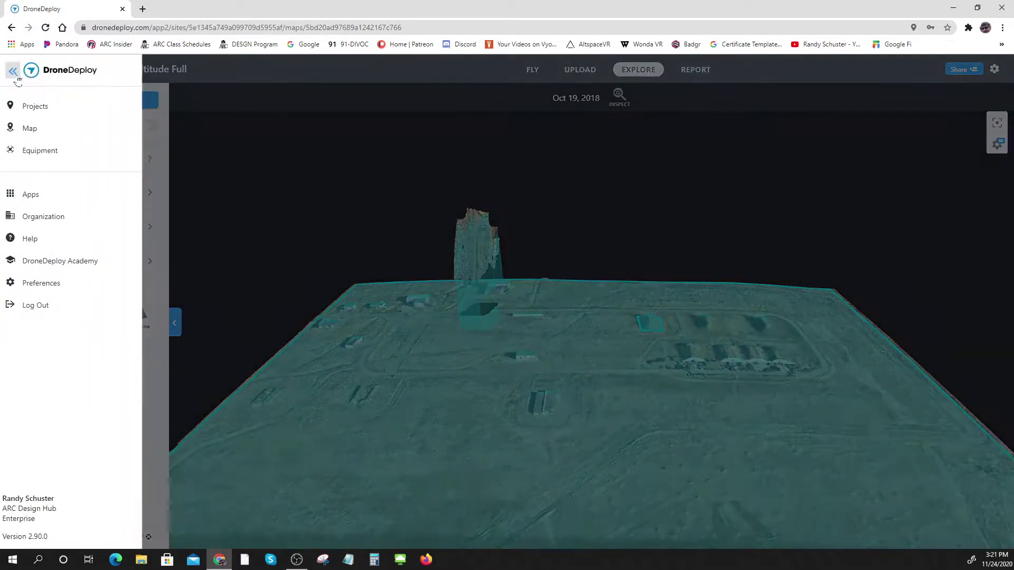
click(36, 105)
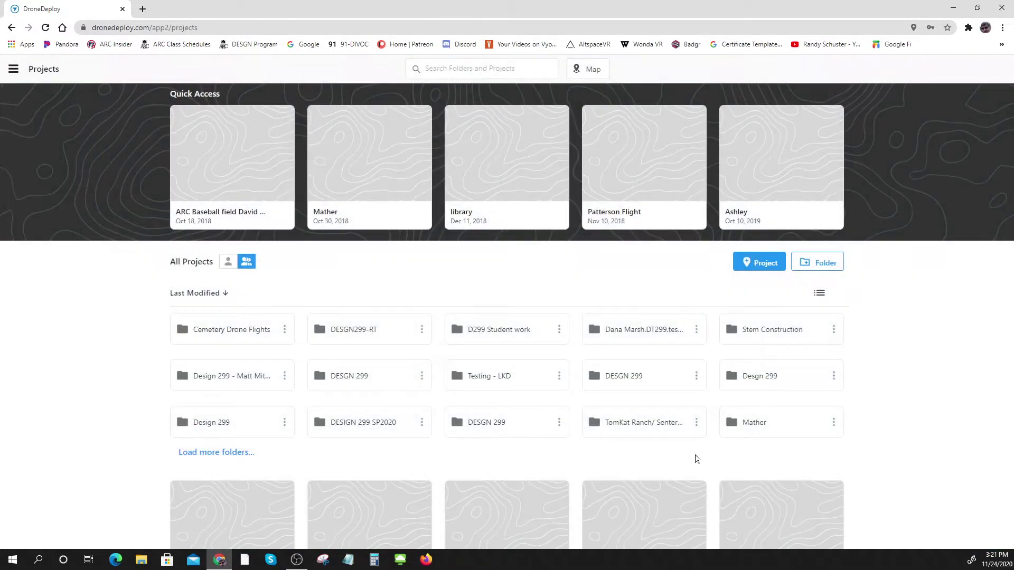
click(775, 428)
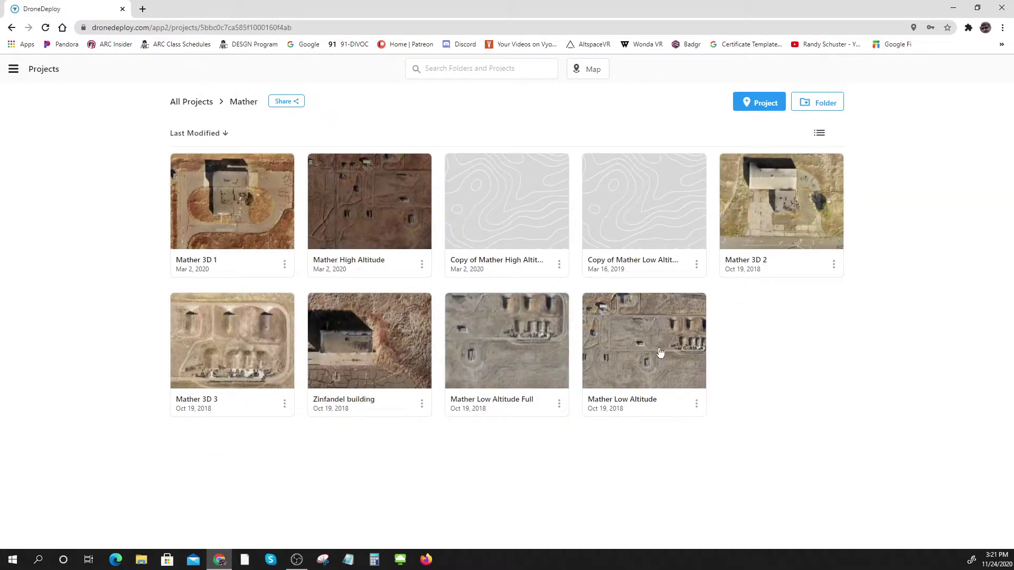
click(660, 353)
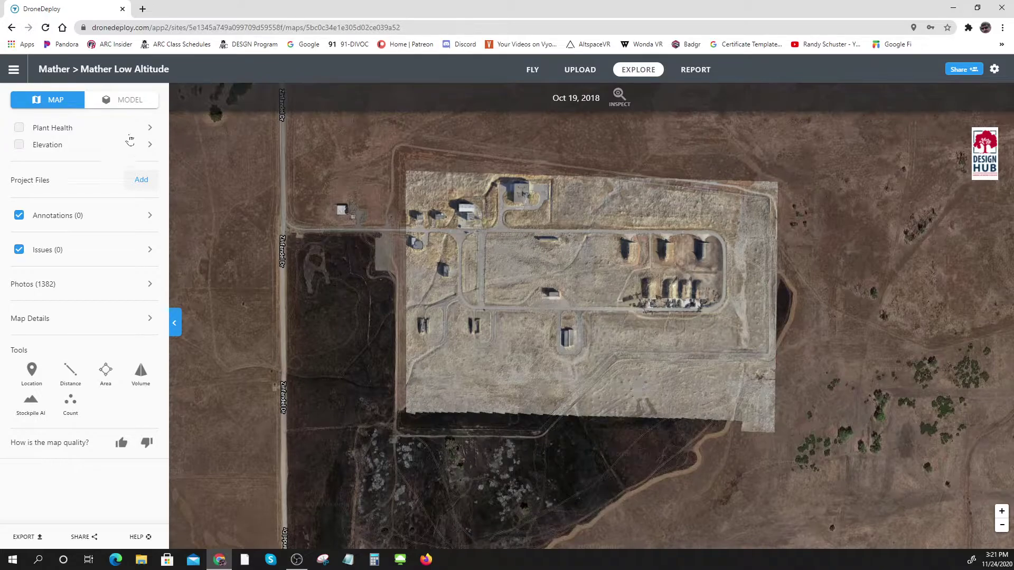
Show the Mather Low Altitude 3D model and zoom in with the path running diagonally.
click(129, 101)
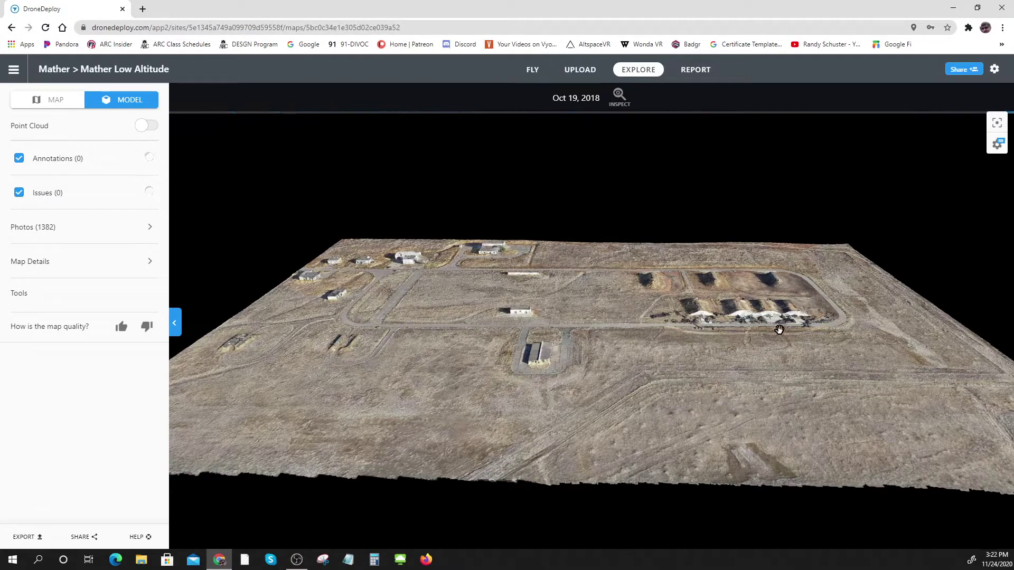
scroll(780, 330, up, 5)
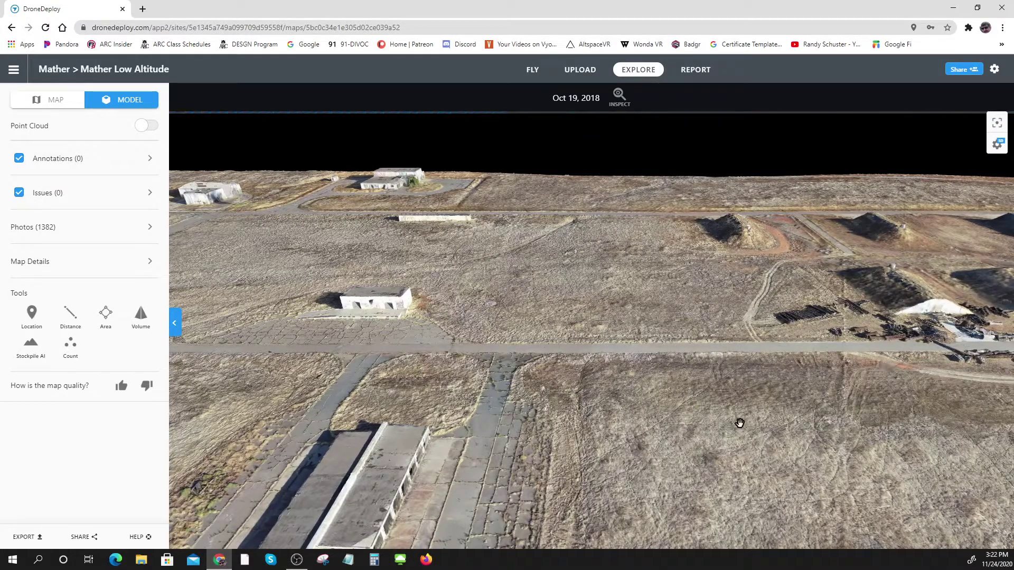
scroll(636, 487, up, 5)
scroll(414, 437, up, 4)
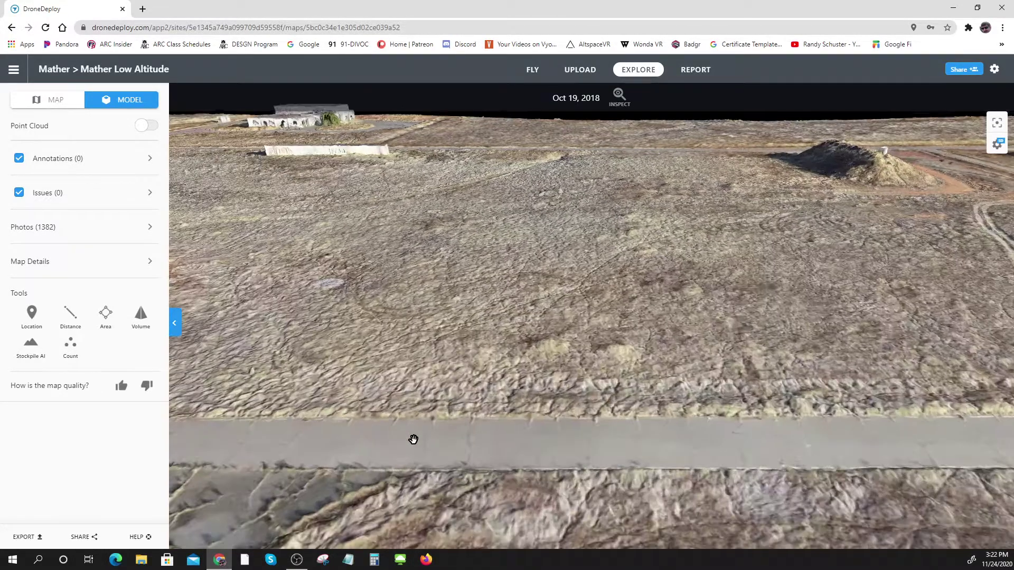
scroll(409, 465, up, 3)
scroll(566, 518, up, 3)
drag(572, 518, 502, 537)
Orbit the model close to the ground so the buildings swing left.
scroll(658, 532, up, 4)
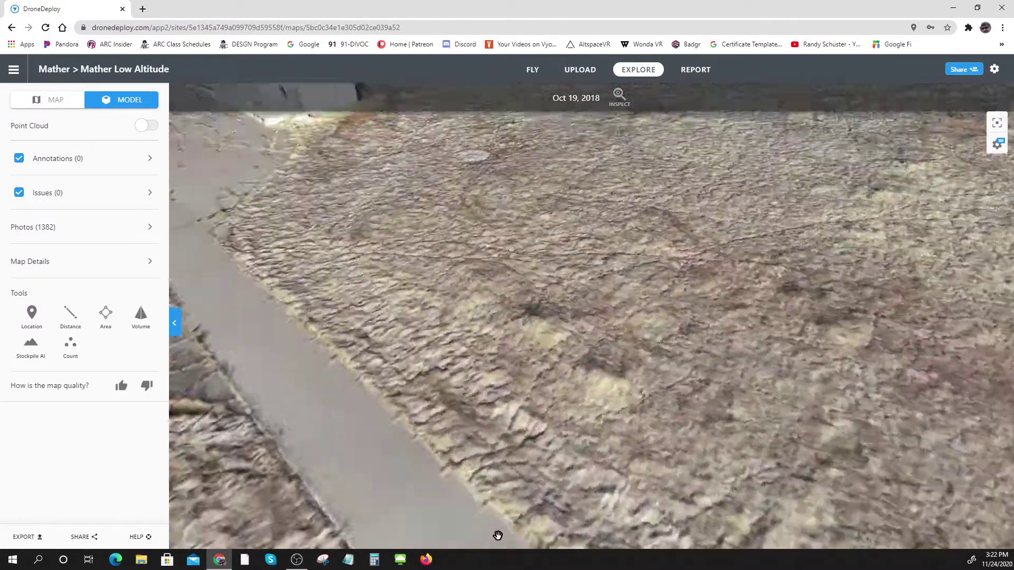
scroll(454, 522, down, 5)
scroll(427, 512, up, 2)
drag(428, 512, 576, 525)
scroll(549, 525, up, 3)
scroll(576, 527, down, 3)
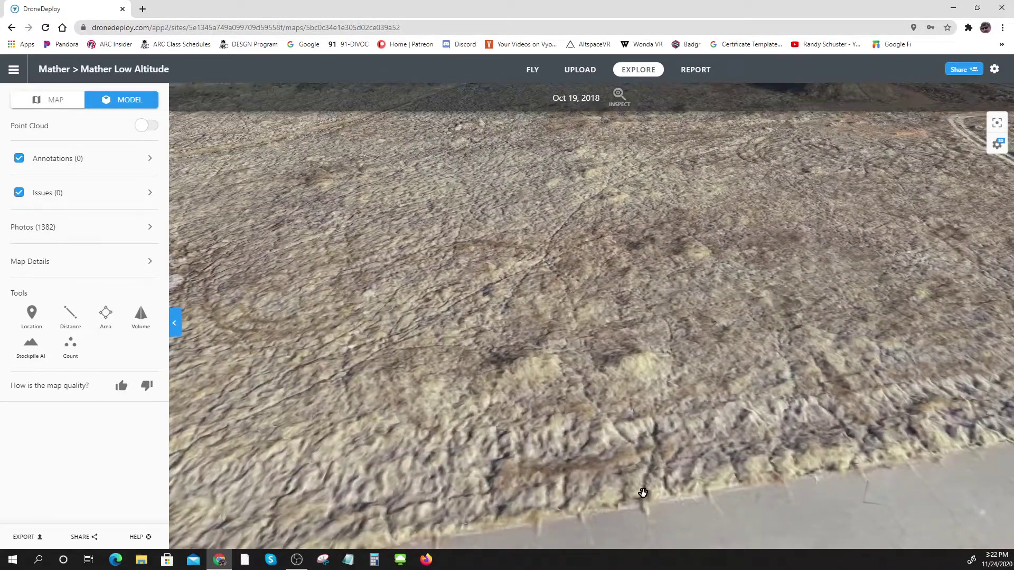
scroll(642, 493, down, 5)
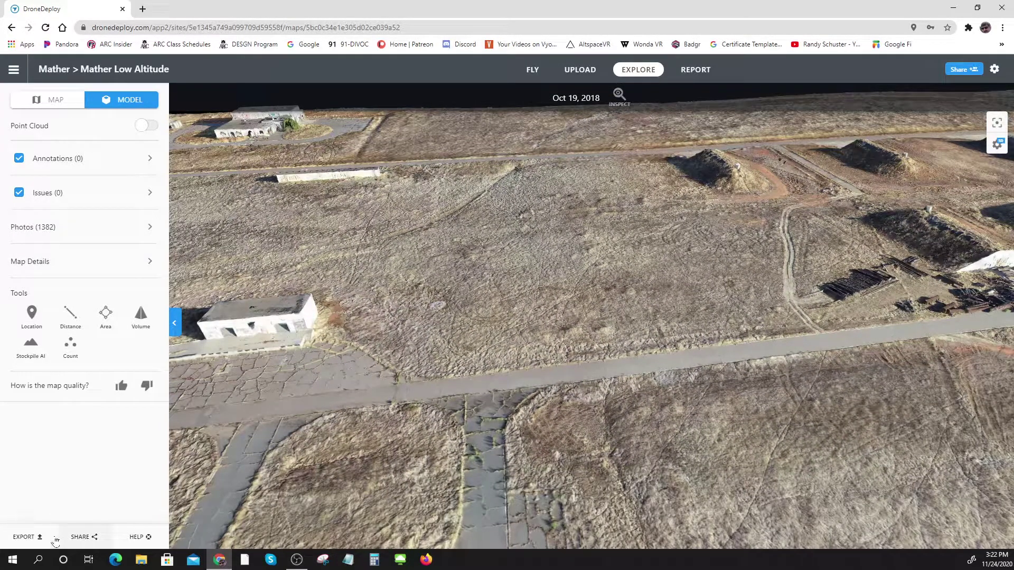
Set the export to Elevation as GeoTIFF and download the existing EPSG: 3857 Elevation Toolbox zip.
click(28, 537)
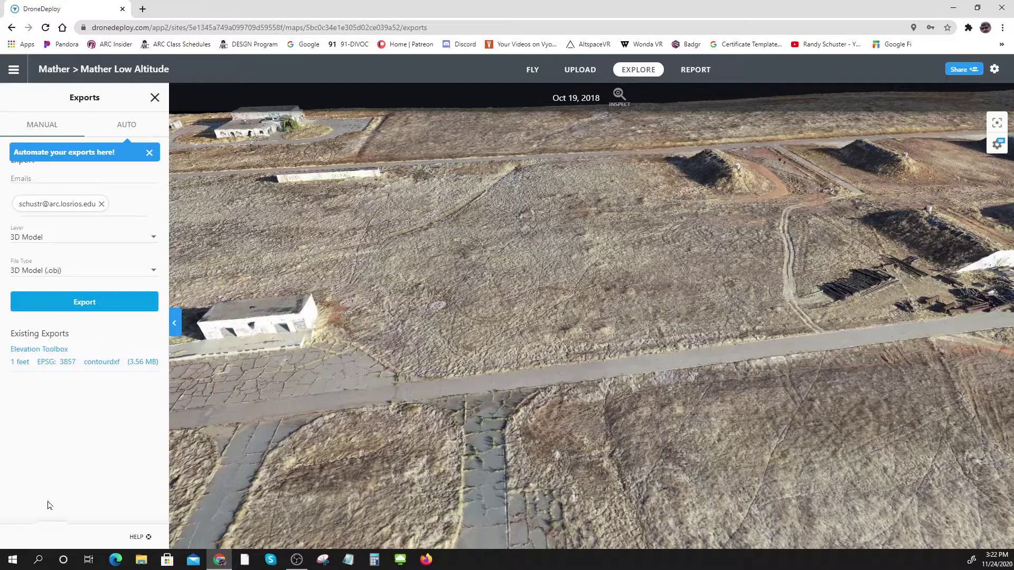
click(154, 239)
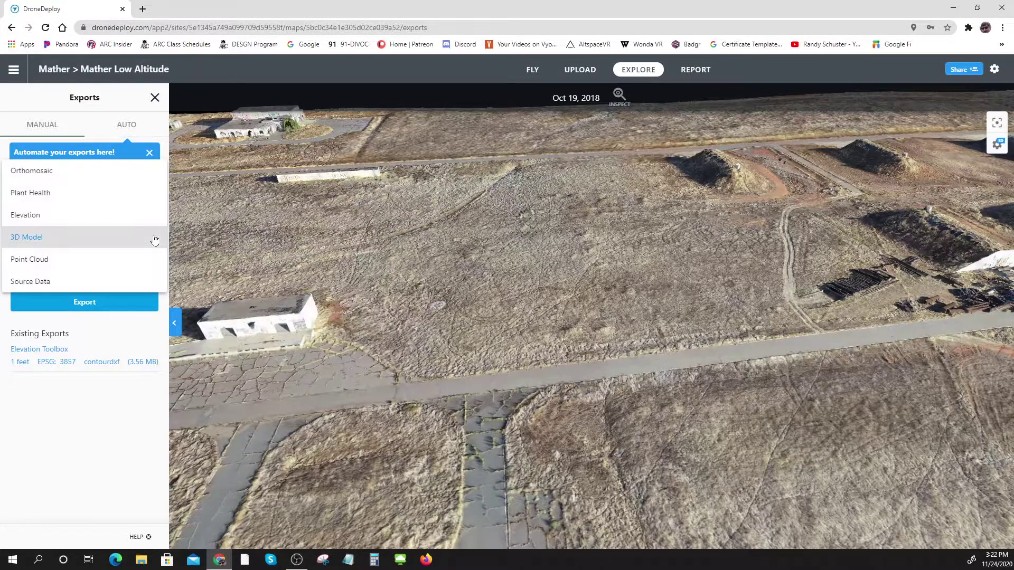
click(42, 222)
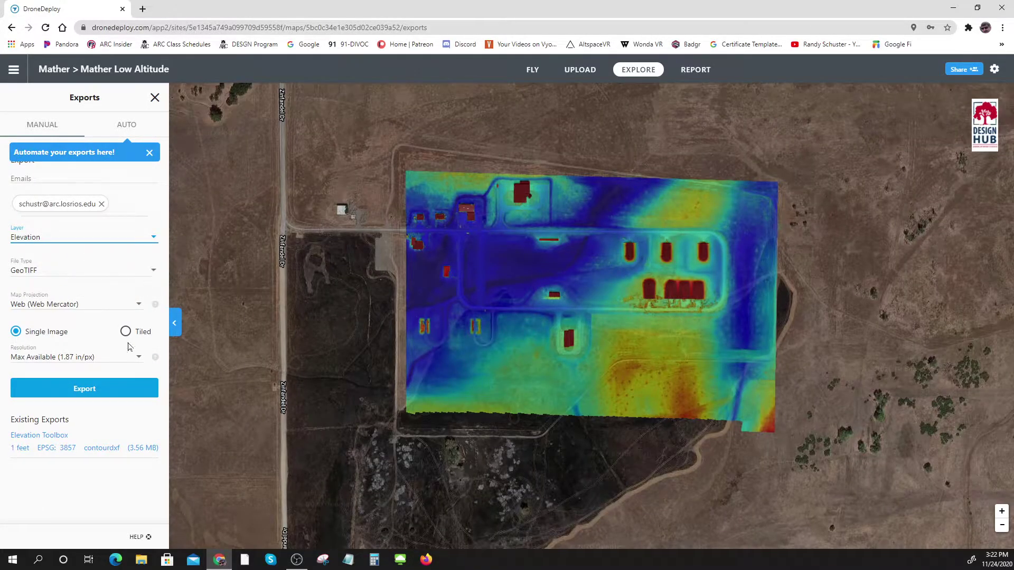
click(105, 450)
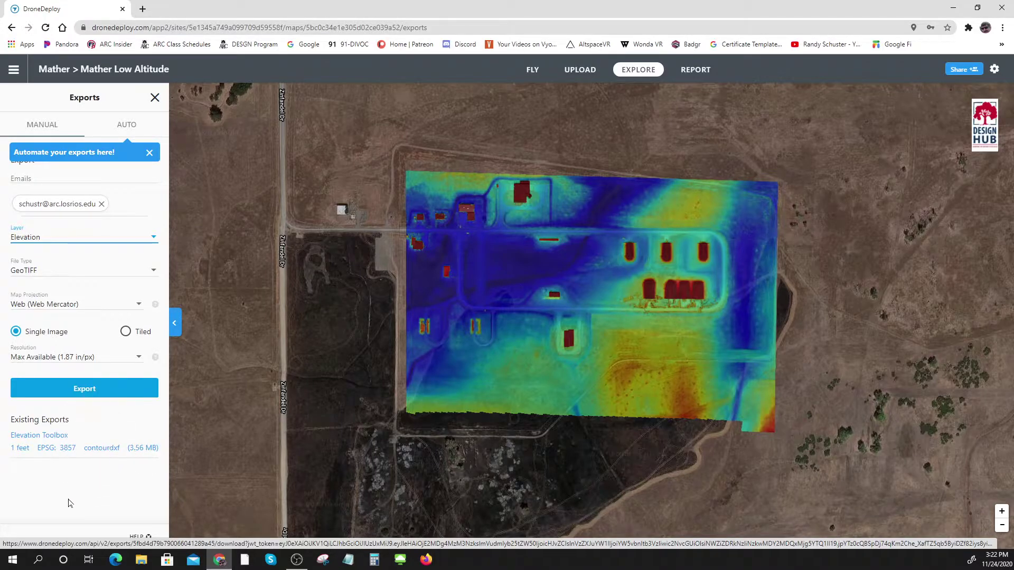
click(154, 272)
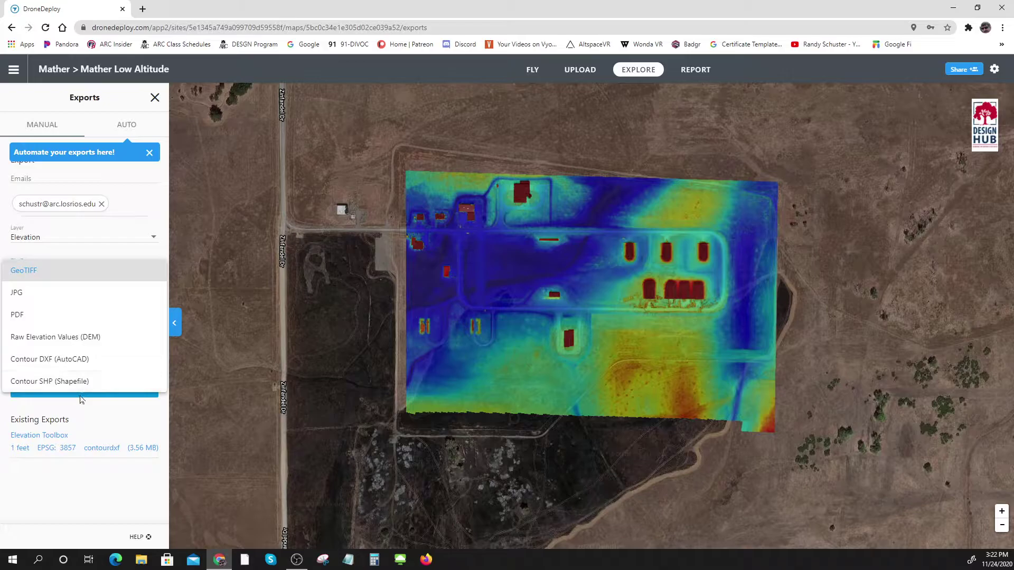
click(79, 487)
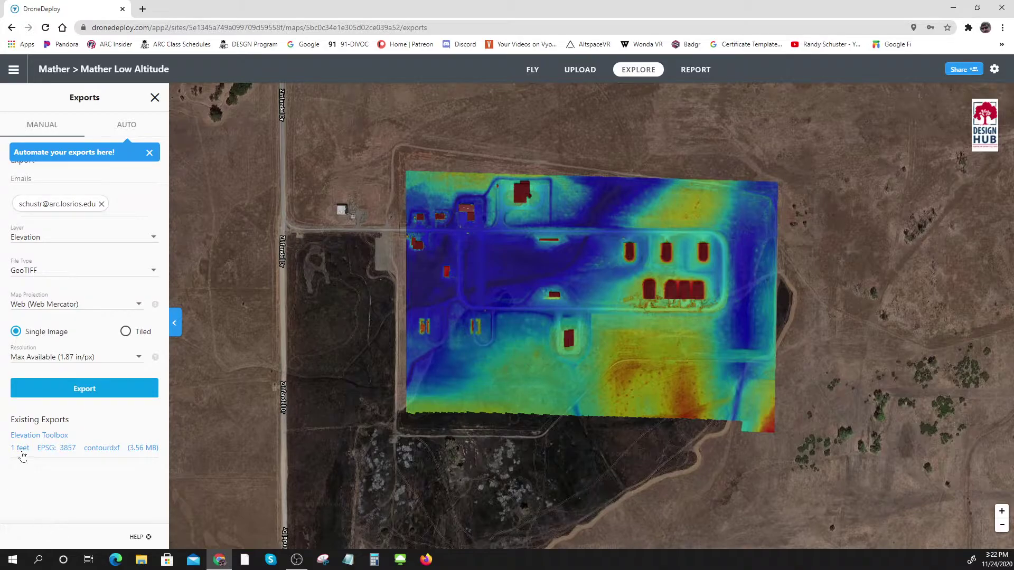
click(75, 448)
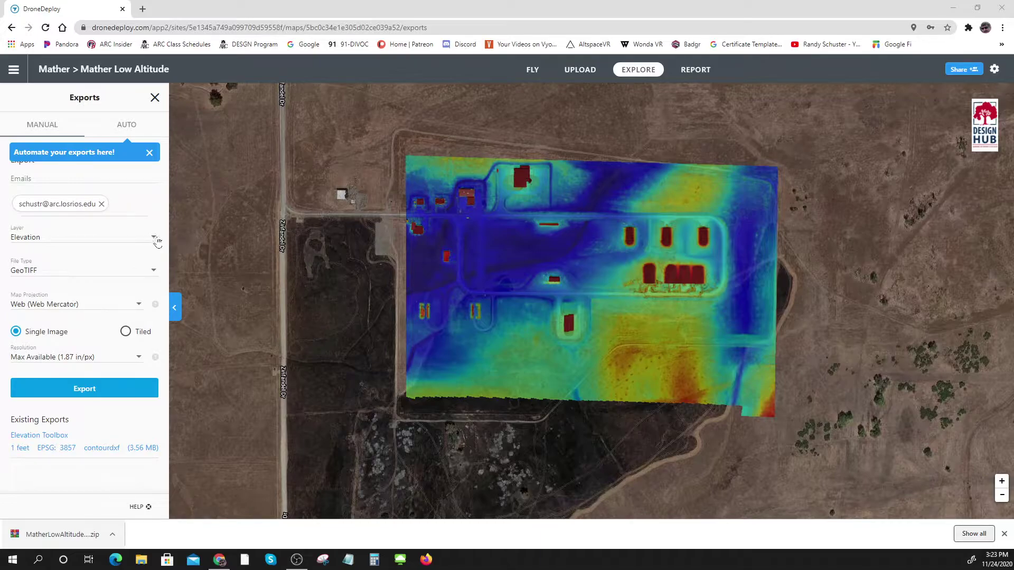
Set the export Layer to Plant Health, keep GeoTIFF format, and choose 0.8 in/px resolution.
click(153, 238)
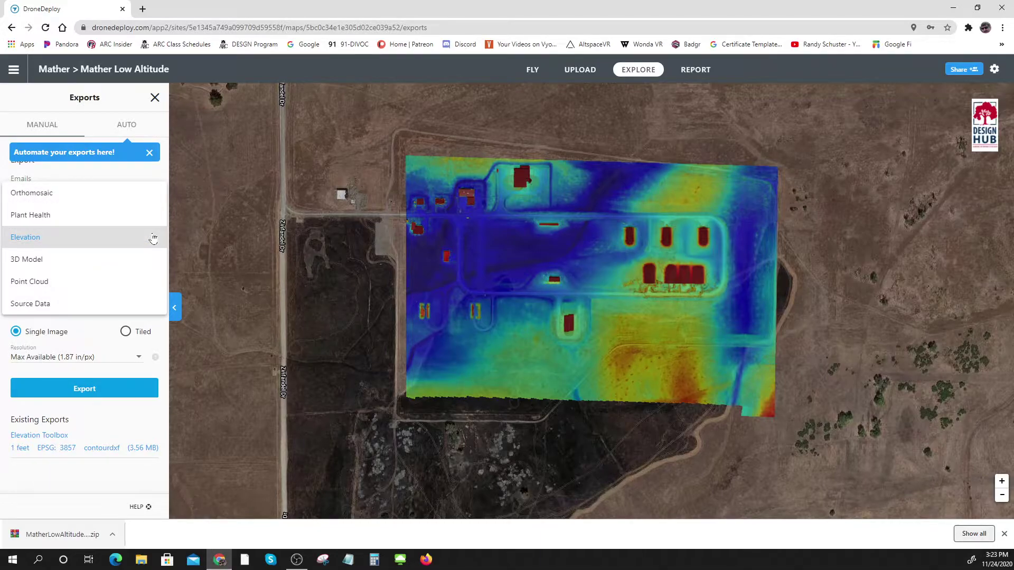
click(85, 216)
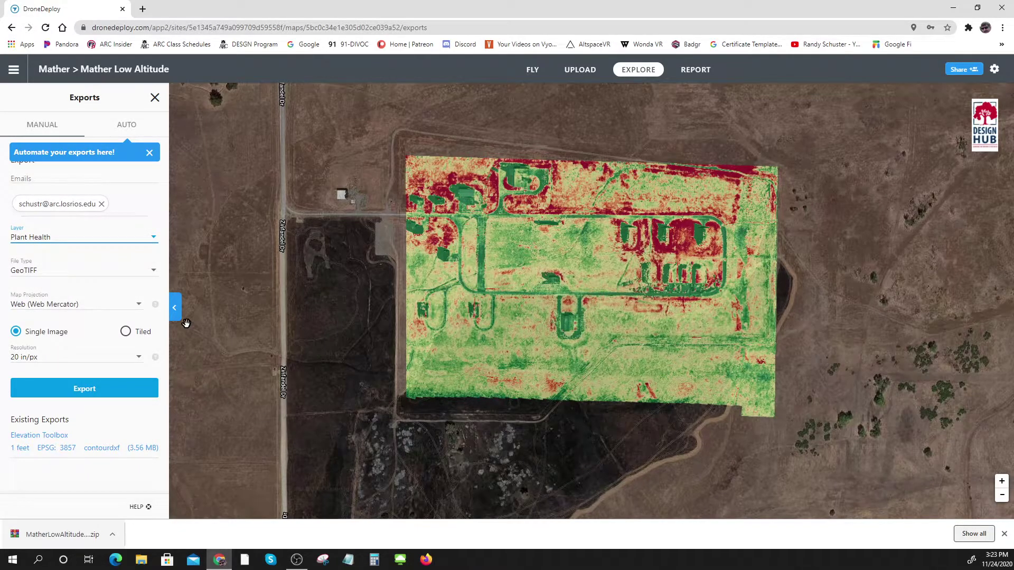
click(156, 271)
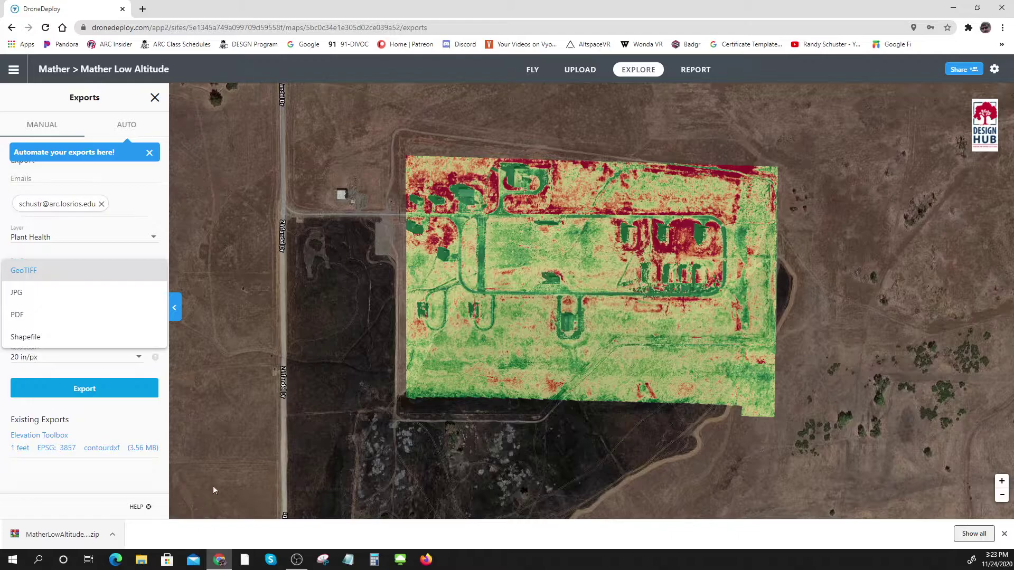
click(42, 370)
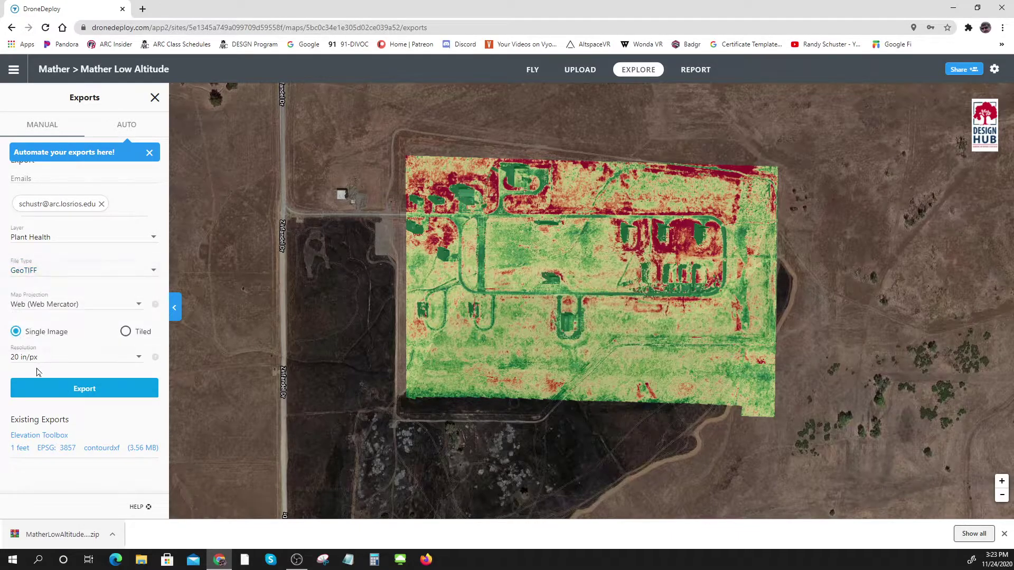
click(142, 359)
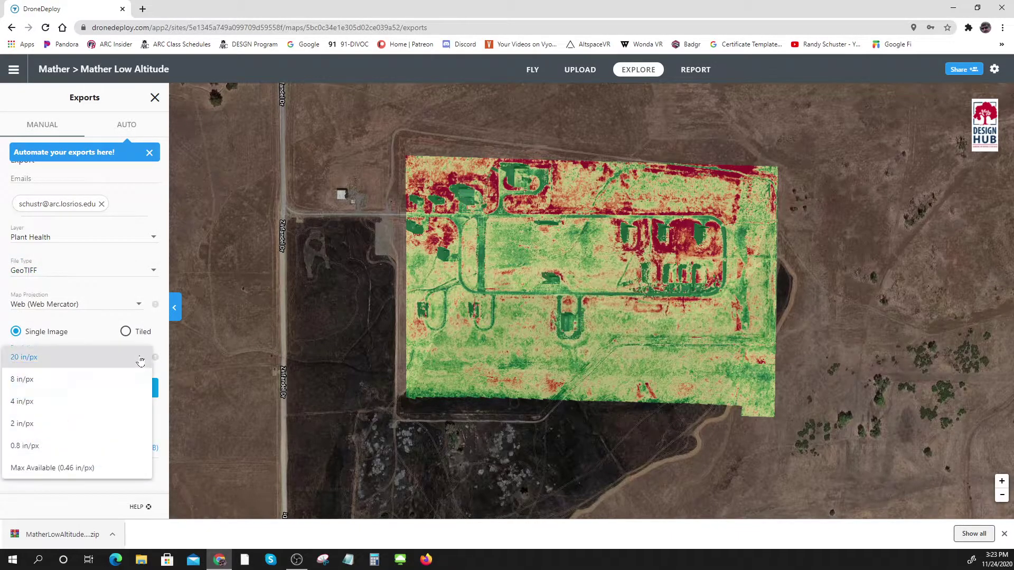
click(37, 448)
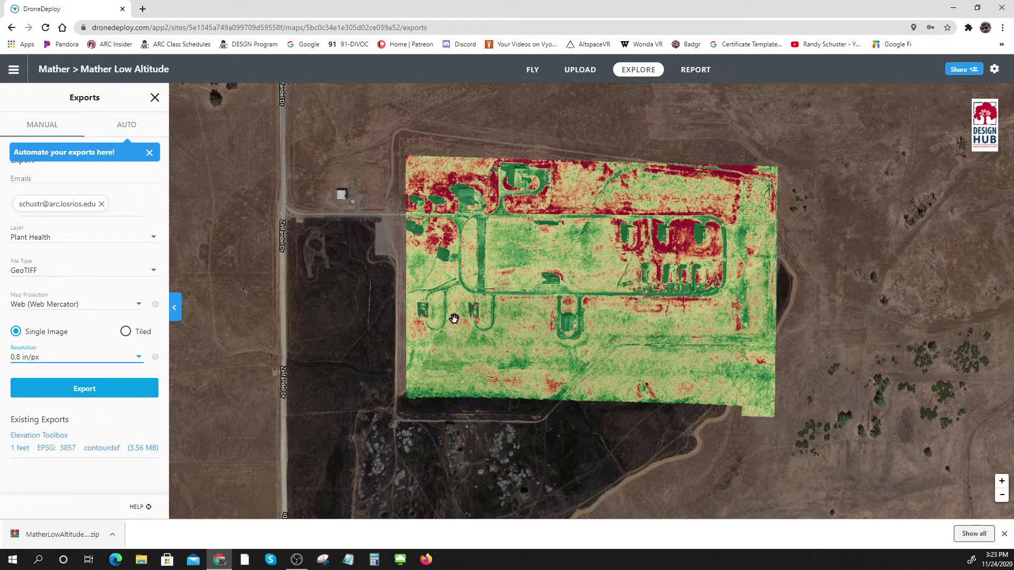